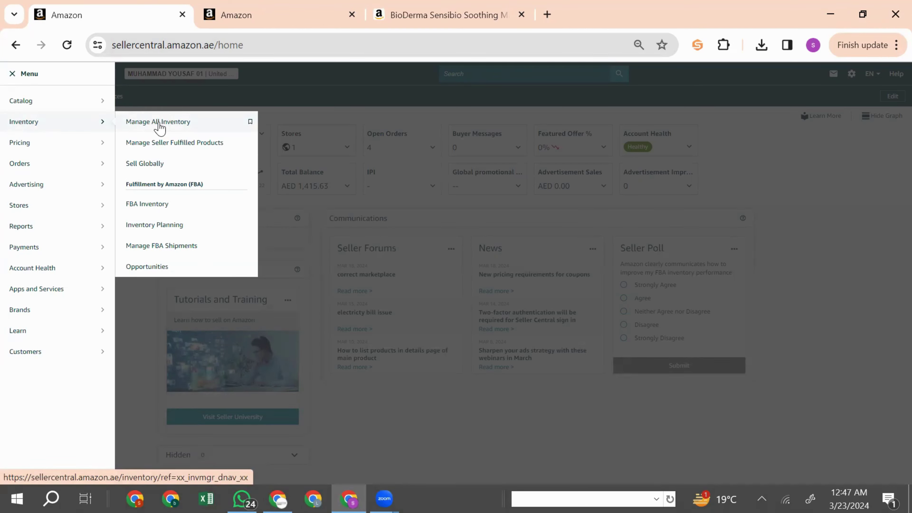
Open the full inventory list and review the BioDerma Sensibio Soothing foaming gel's entry and its product page.
left_click(159, 124)
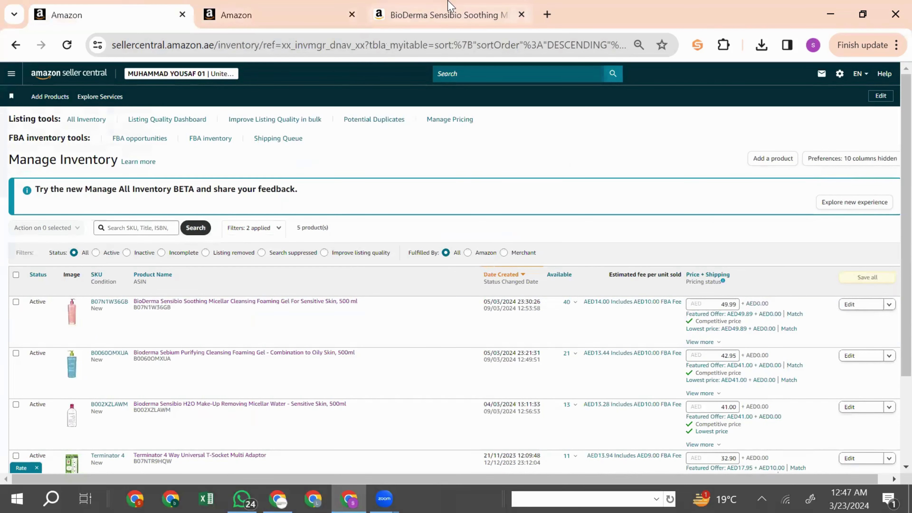
left_click(315, 5)
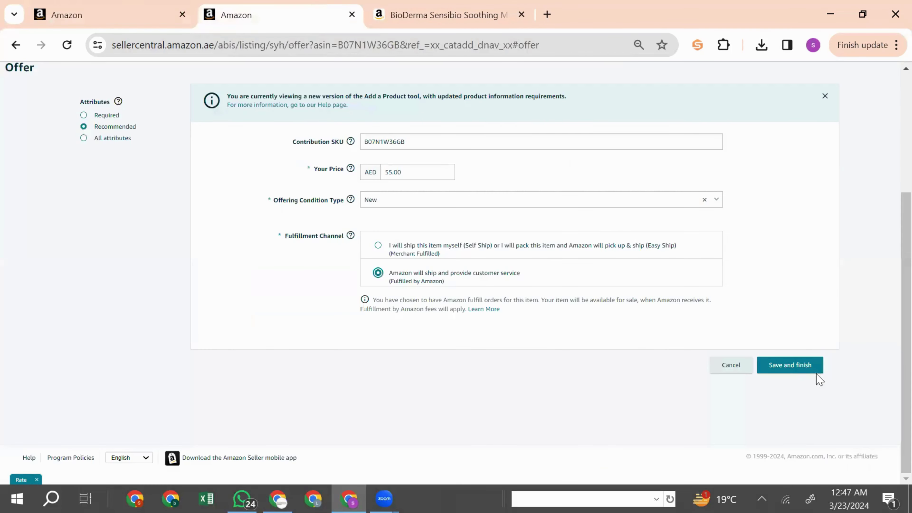
left_click(162, 6)
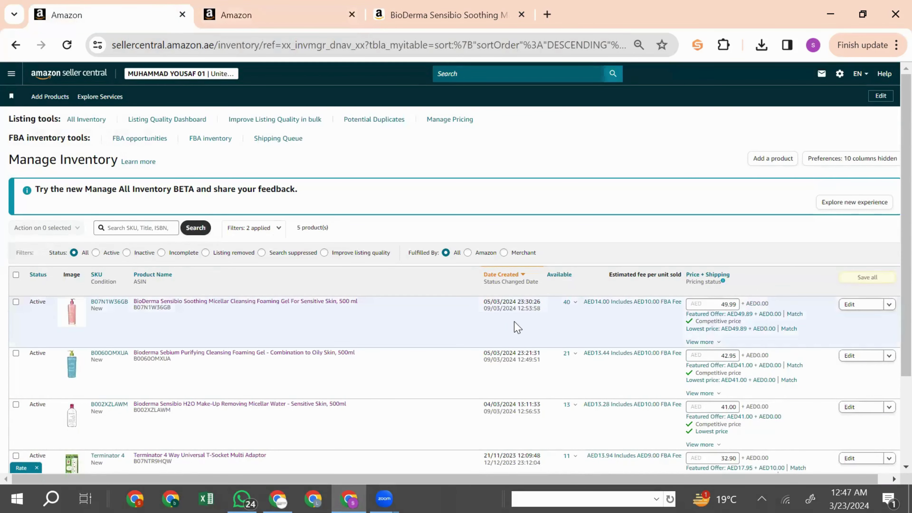
double_click(31, 302)
left_click(40, 314)
left_click(402, 5)
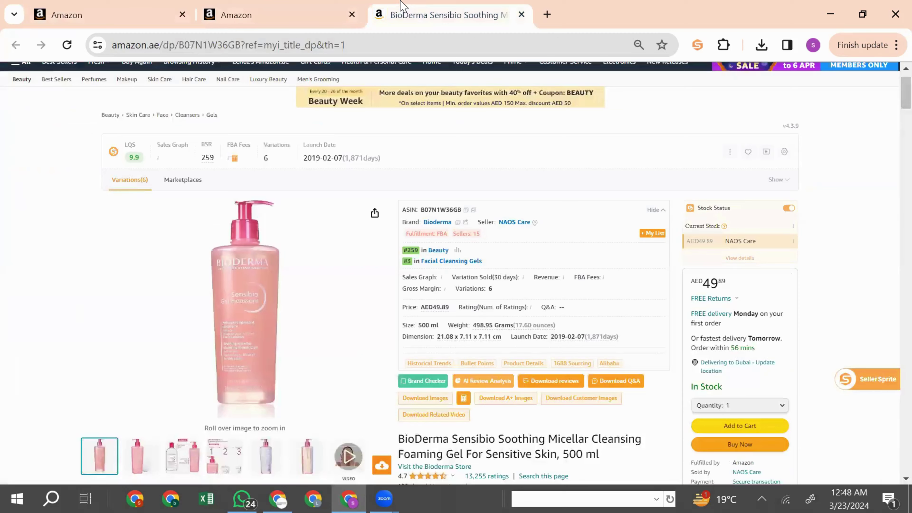
left_click(116, 6)
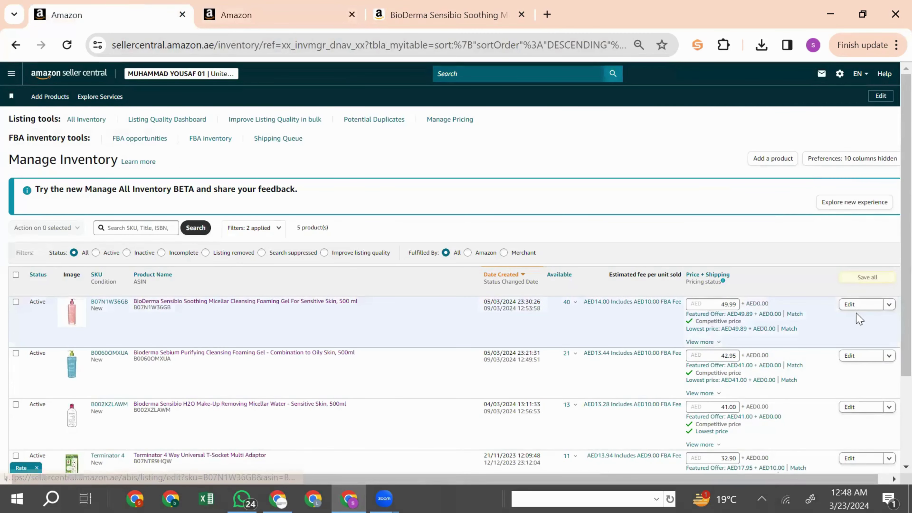
Start a Send/Replenish Inventory workflow for the BioDerma Sensibio Soothing foaming gel and reload the shipment page.
left_click(889, 305)
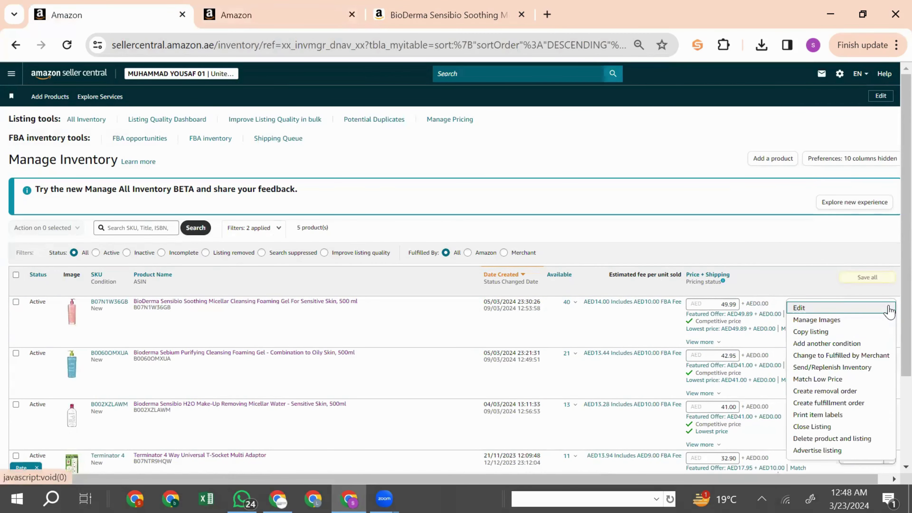
left_click(826, 370)
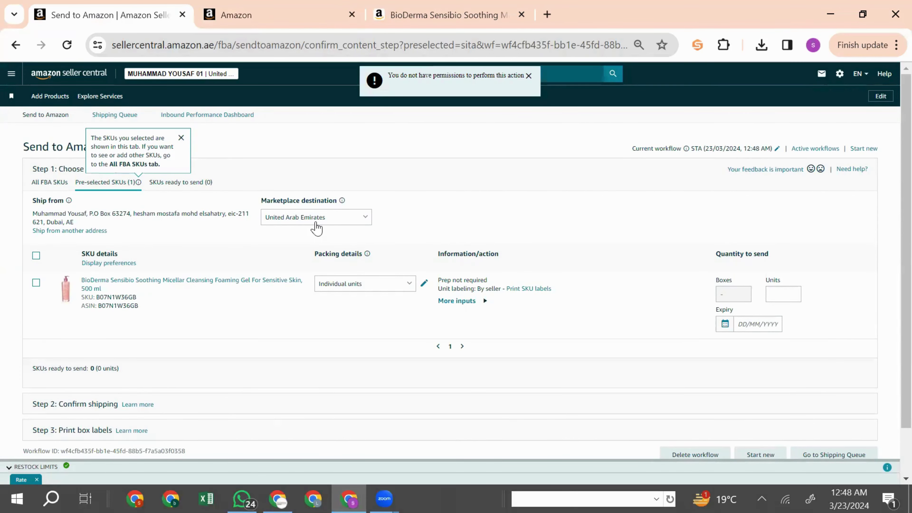
left_click(68, 50)
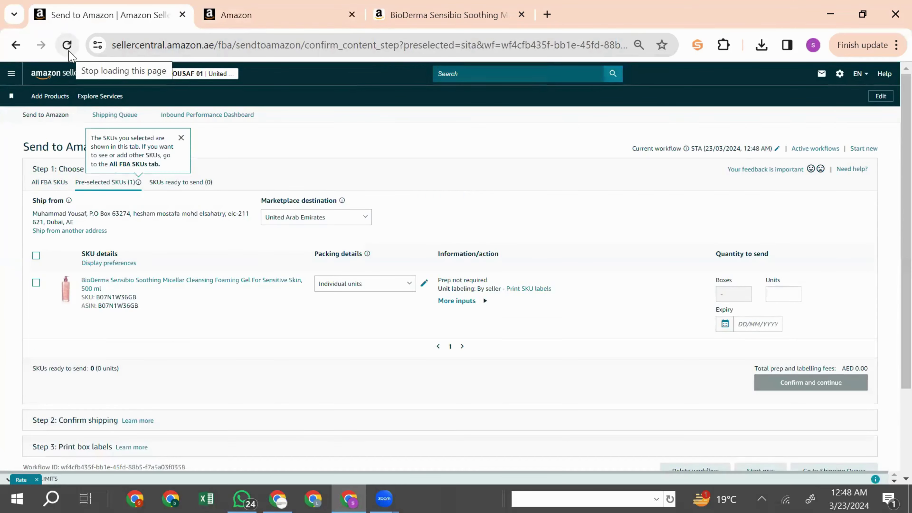
Examine the ship-from address given for the shipment.
triple_click(51, 214)
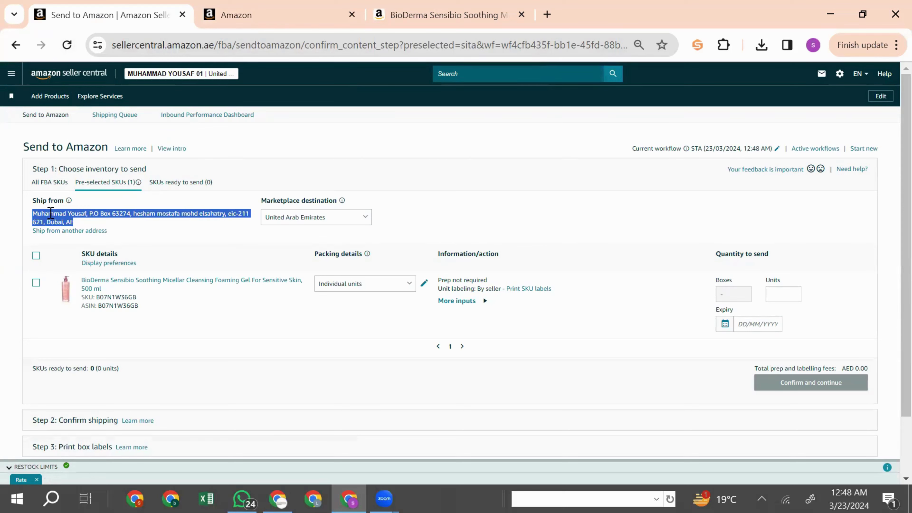
left_click(111, 221)
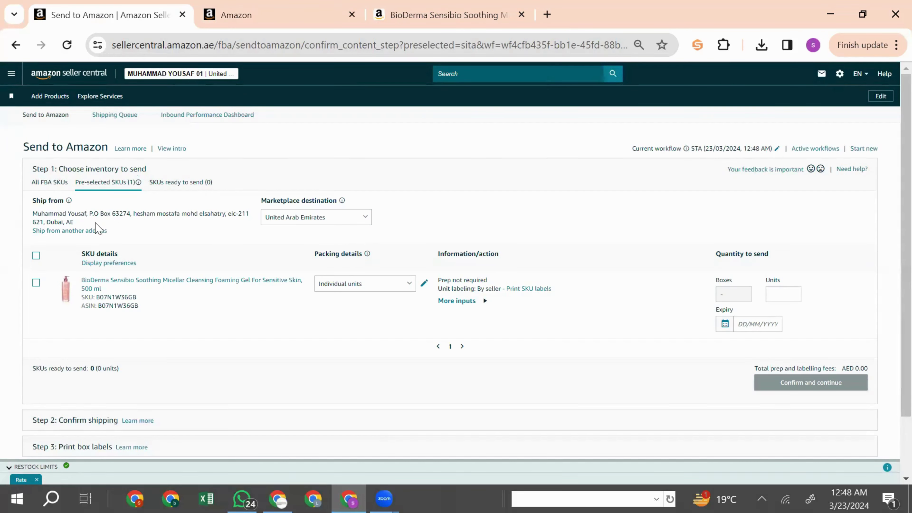
triple_click(54, 213)
left_click(44, 213)
left_click_drag(38, 214, 73, 221)
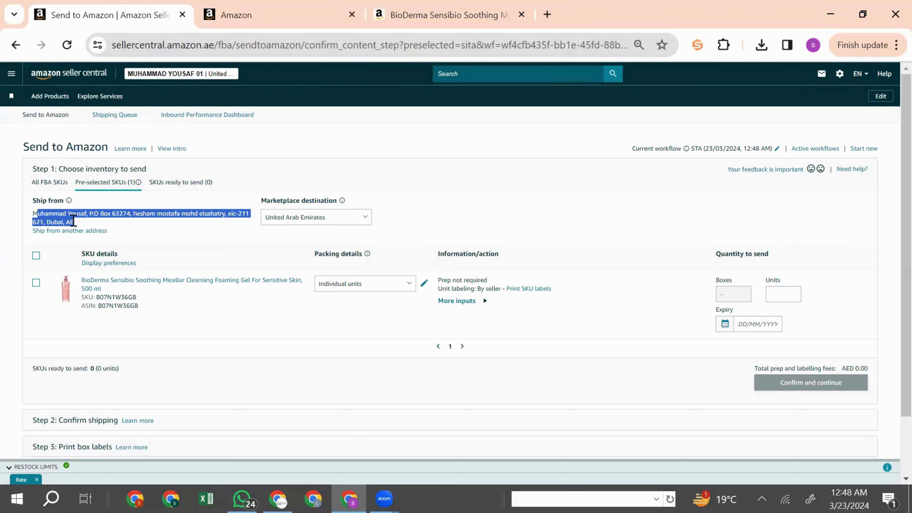
left_click(74, 221)
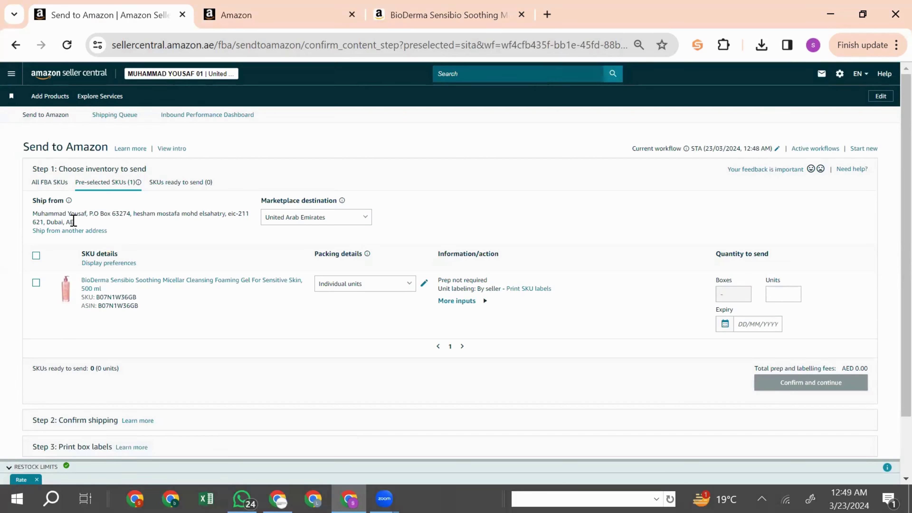
left_click_drag(74, 220, 33, 215)
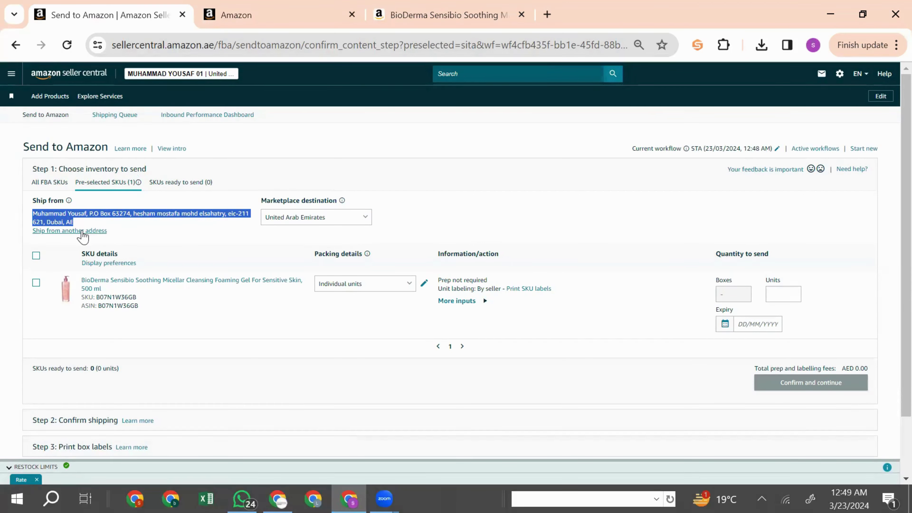
left_click(142, 232)
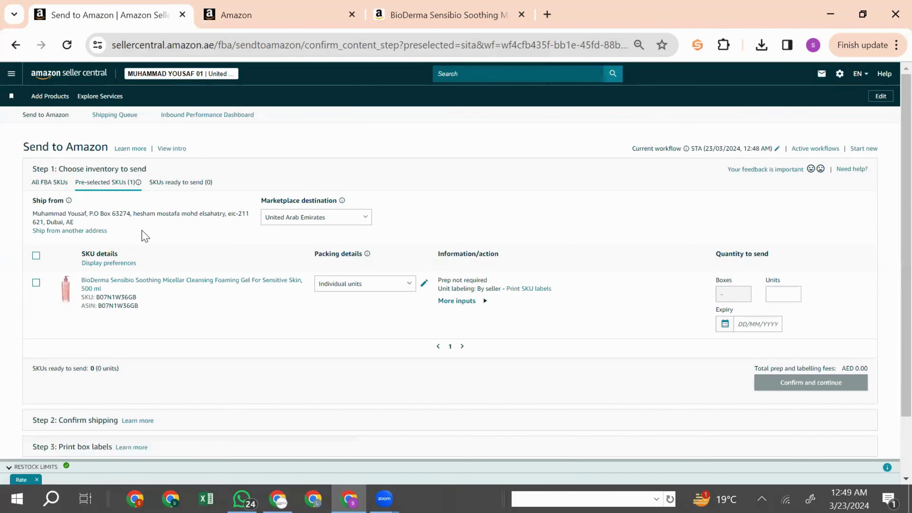
Create a new case pack template for the gel and name it with its ASIN plus a number, B07N1W36GB 1.
scroll(144, 235, "down", 1)
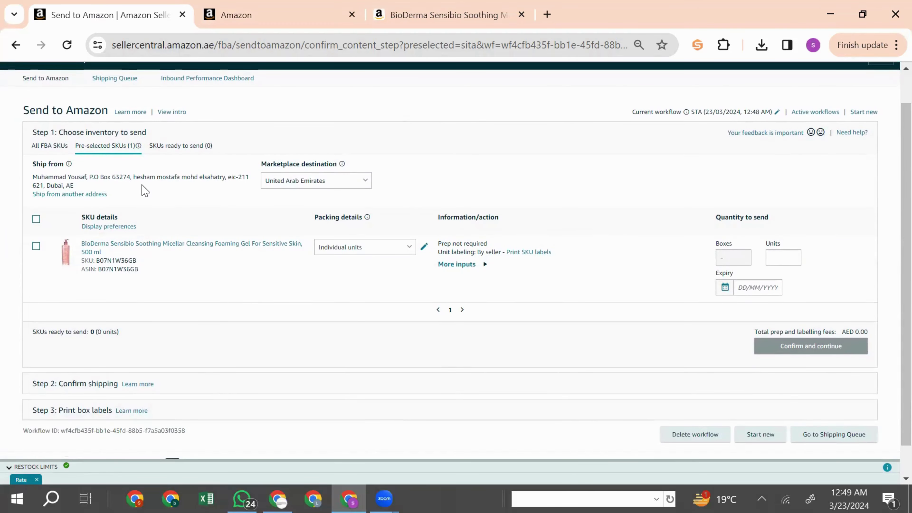
scroll(145, 191, "down", 1)
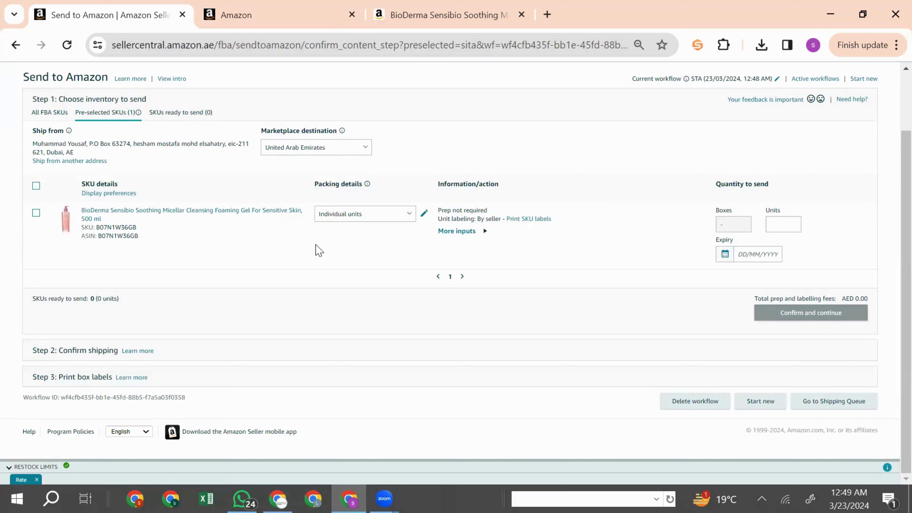
left_click(351, 217)
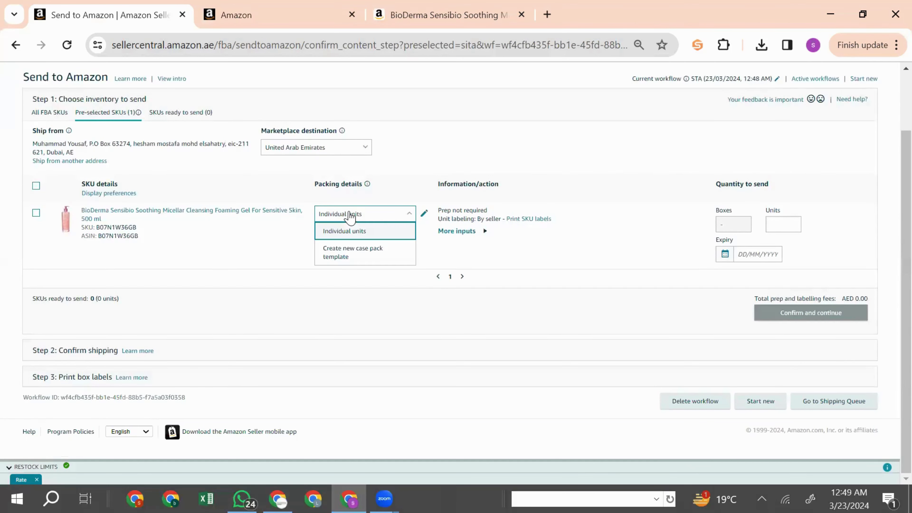
left_click(346, 256)
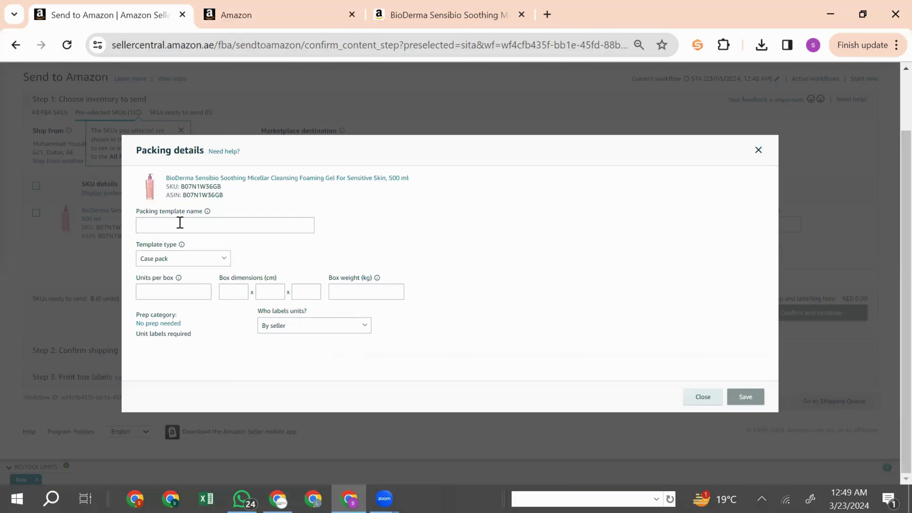
left_click(172, 224)
double_click(200, 195)
key("ctrl+c")
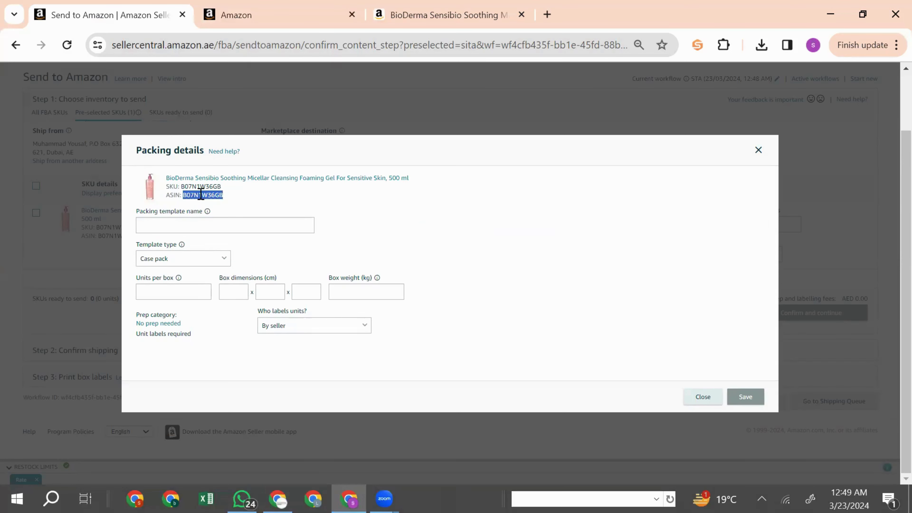
left_click(179, 222)
key("ctrl+v")
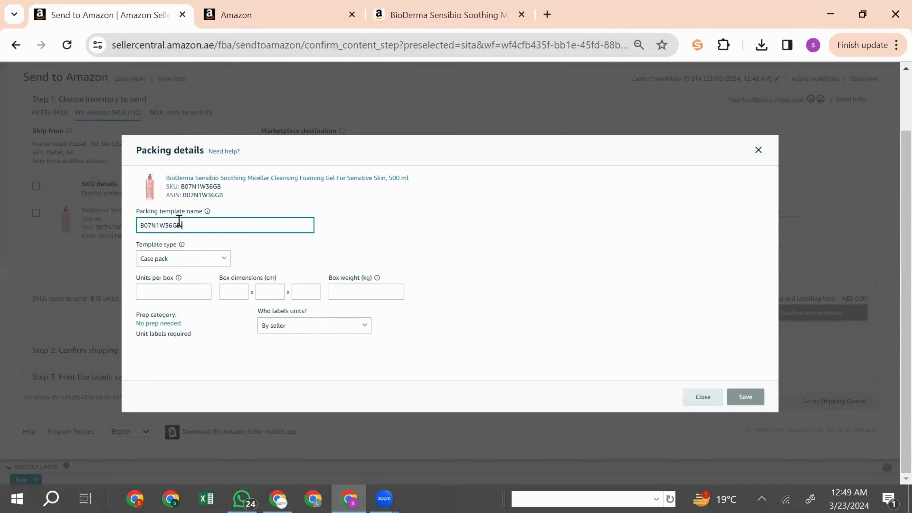
type("1")
Set the template to 25 units per box, box dimensions of 10 x 10 x 7 cm and a box weight of 7 kg.
left_click(155, 294)
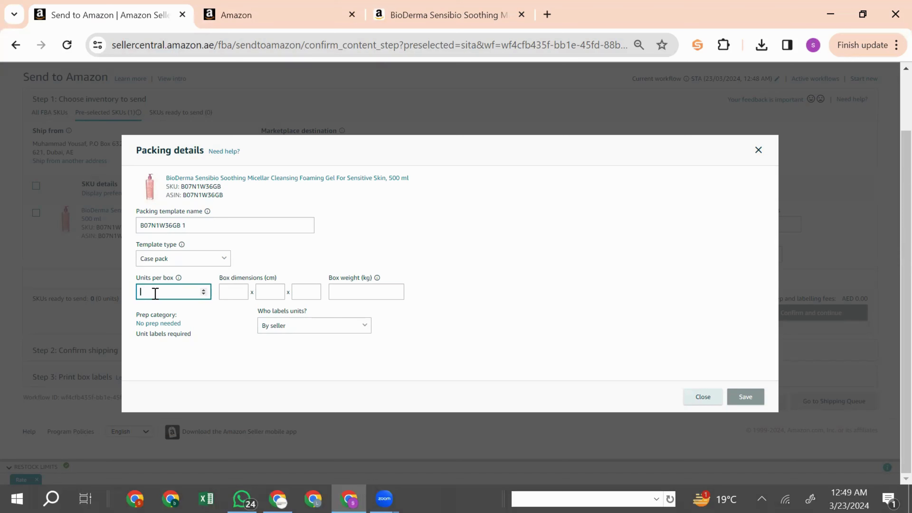
type("25")
left_click(231, 291)
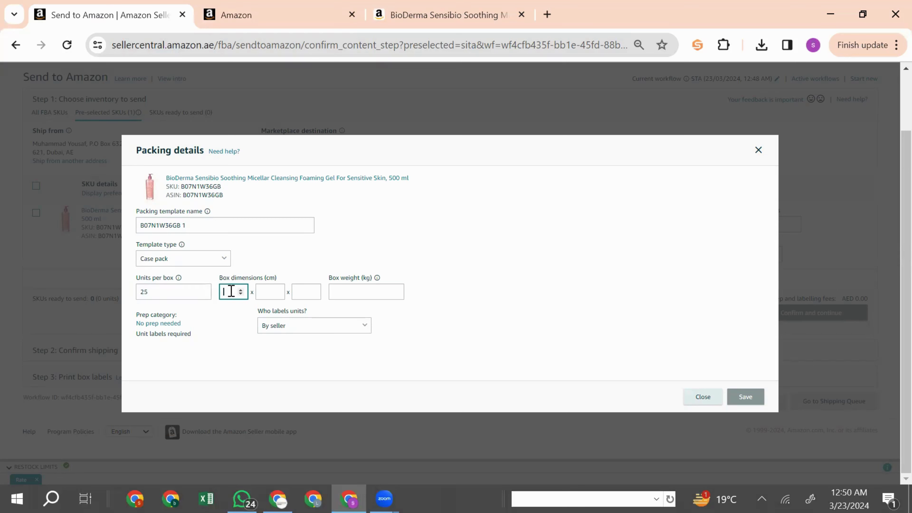
type("10")
left_click(268, 291)
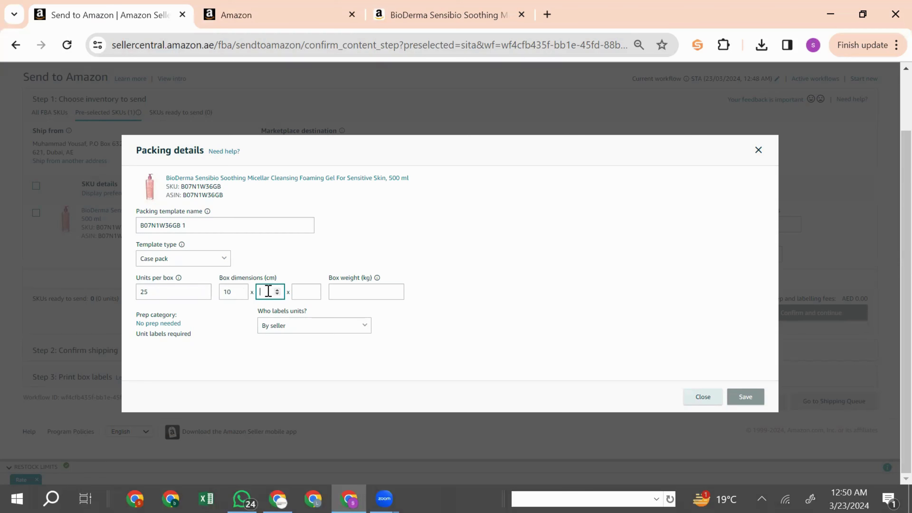
type("10")
left_click(303, 290)
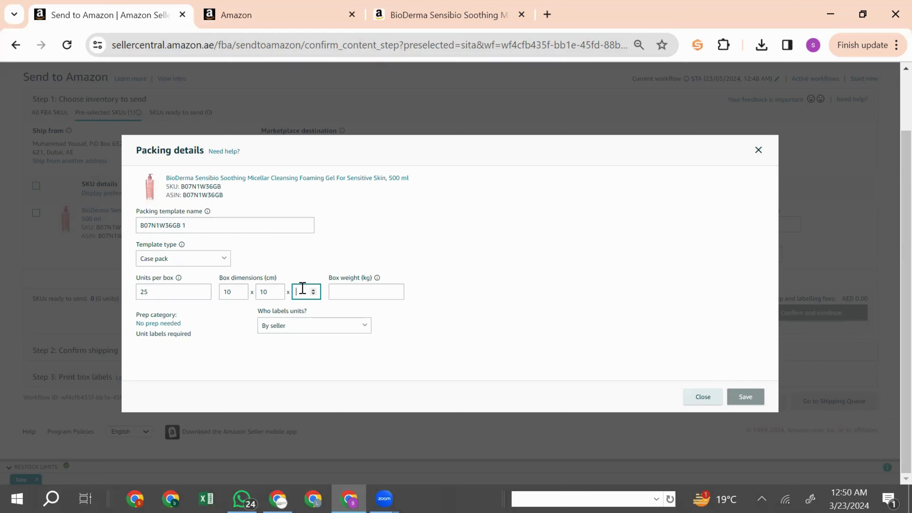
type("7")
left_click(354, 293)
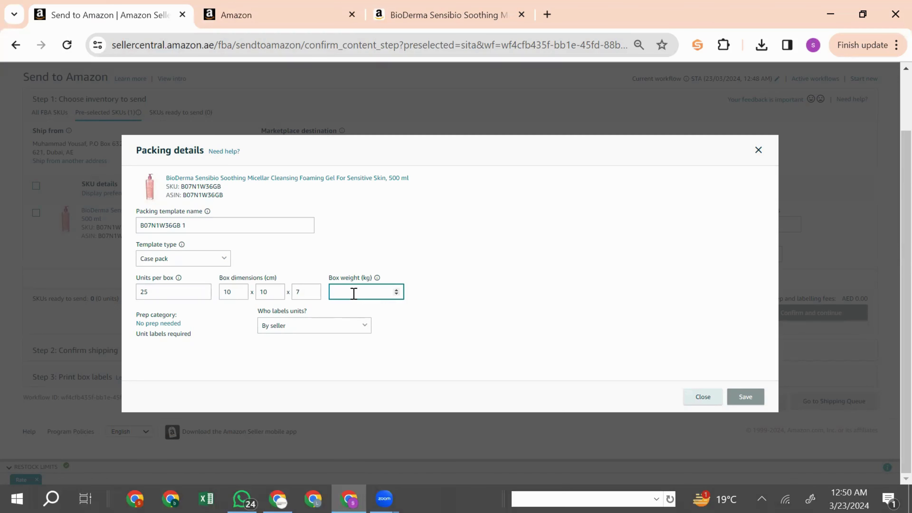
type("7")
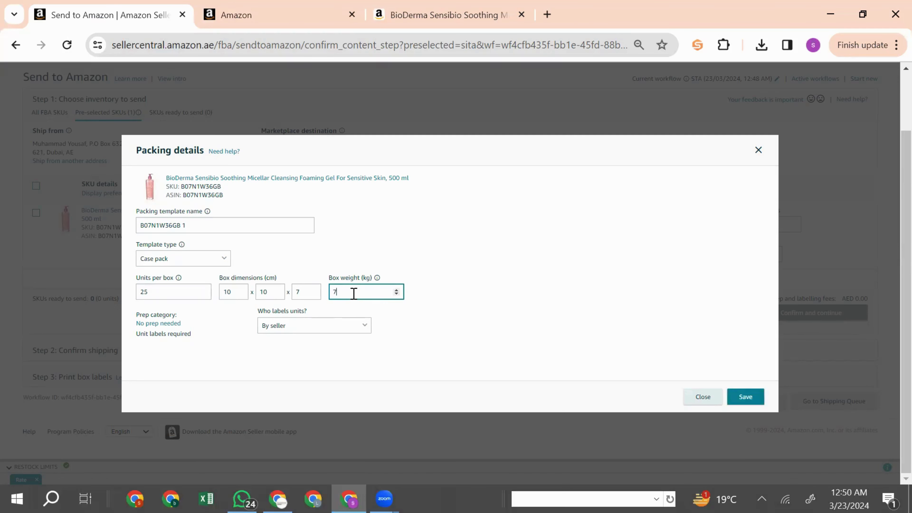
Choose By seller for who labels the units and save the packing template.
left_click(280, 327)
left_click(295, 326)
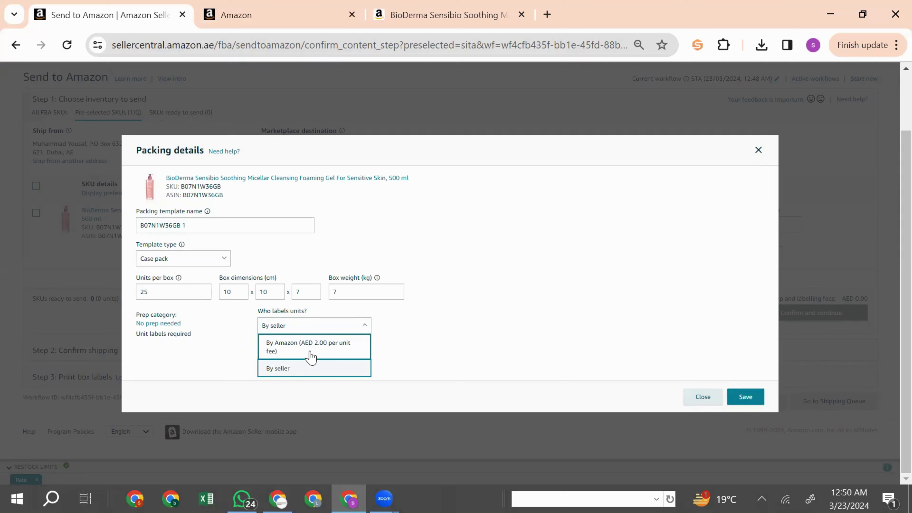
left_click(295, 374)
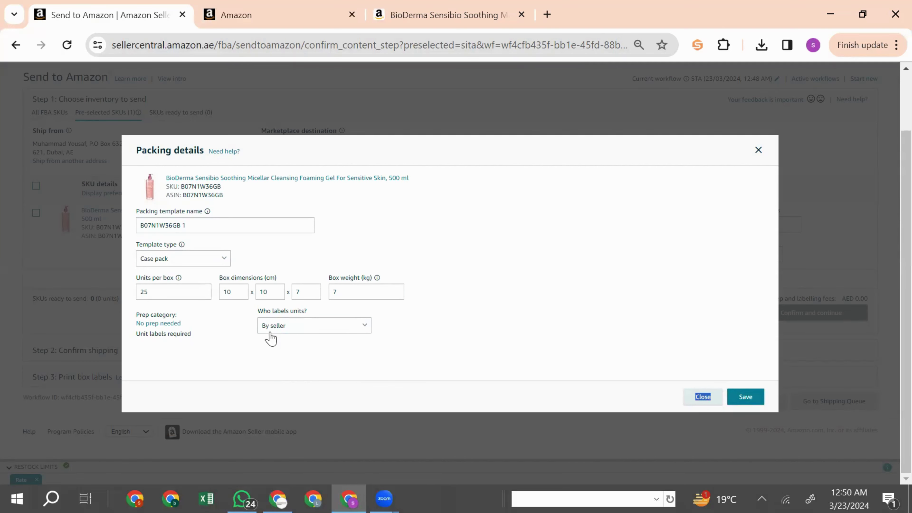
left_click(747, 396)
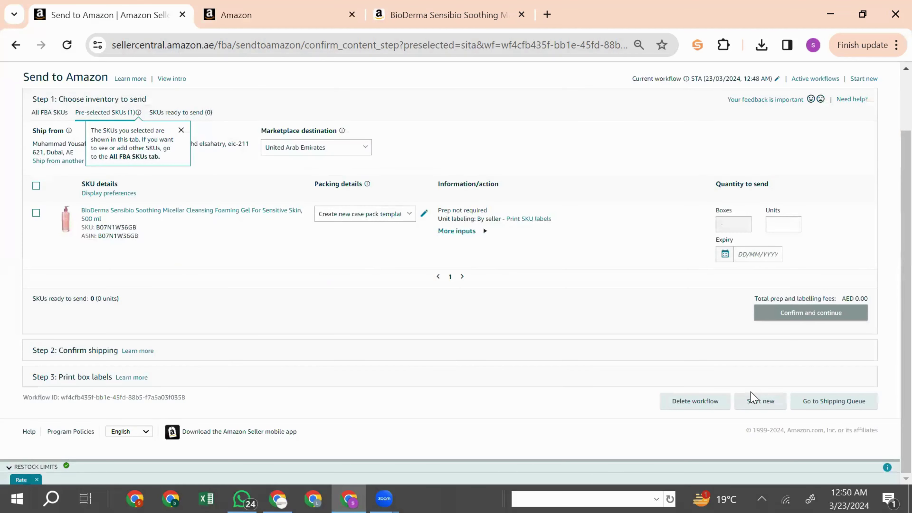
Apply the B07N1W36GB 1 packing template to the gel and check its units per box.
left_click(347, 216)
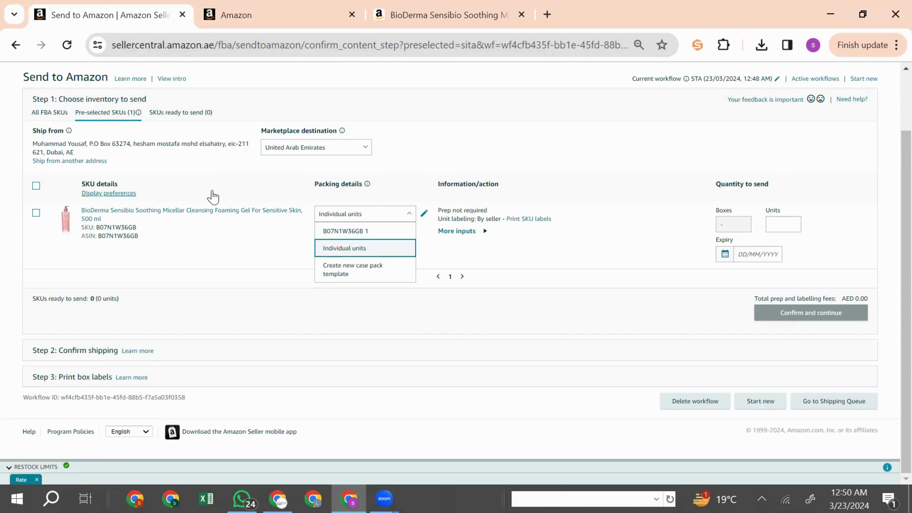
scroll(327, 234, "up", 2)
scroll(326, 240, "down", 1)
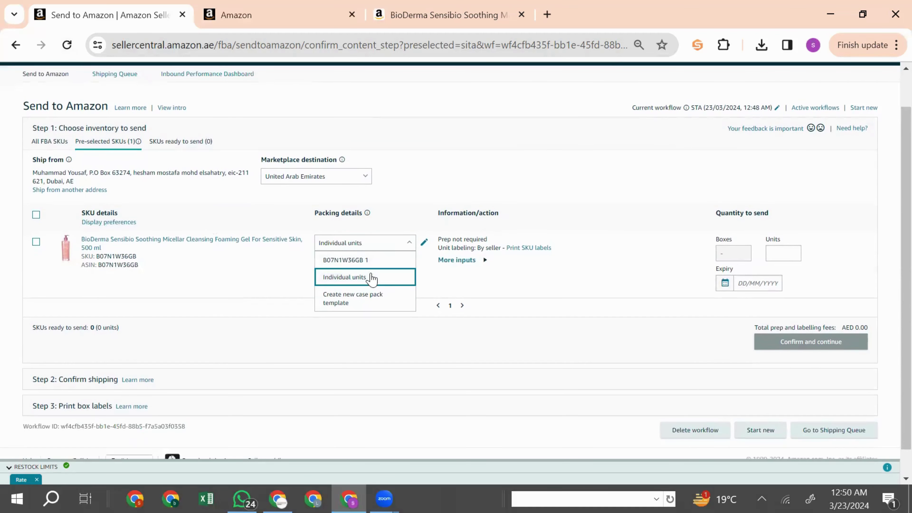
left_click(363, 261)
double_click(482, 240)
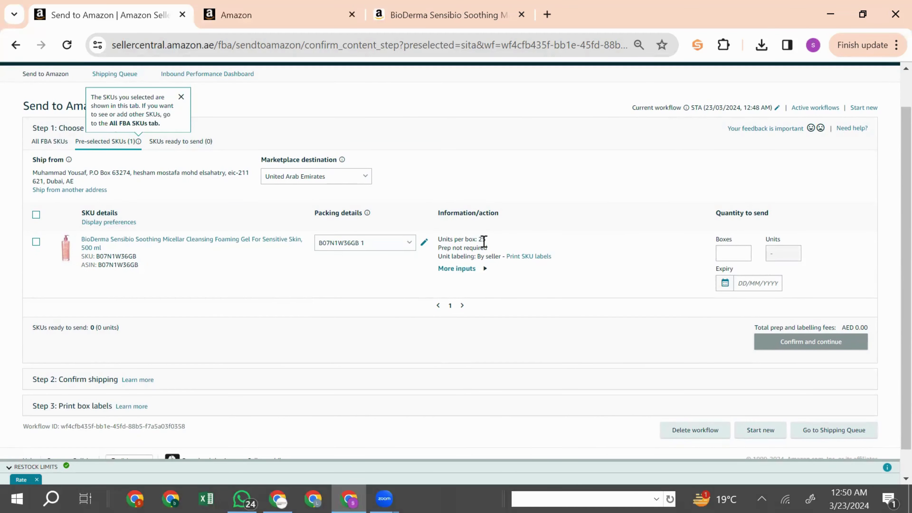
Review the applied template's packing details and set the gel's quantity to send to 4 boxes.
left_click(425, 241)
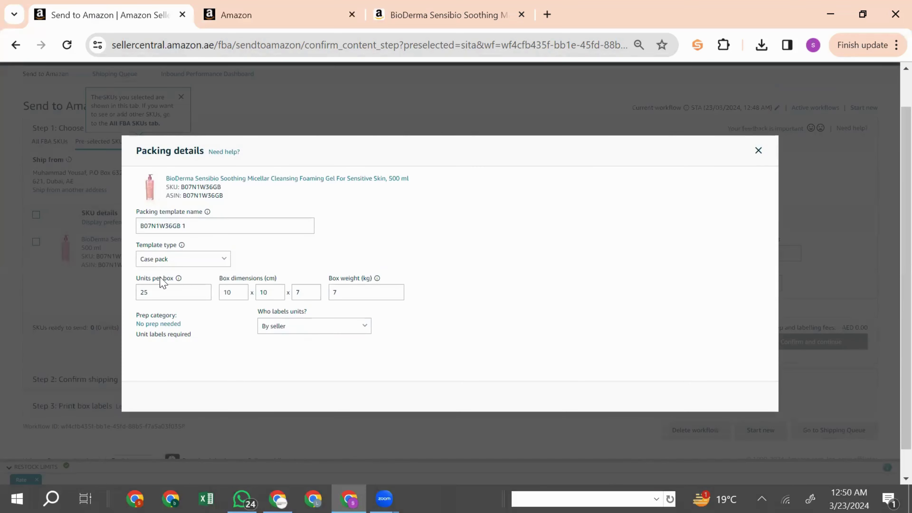
left_click(758, 150)
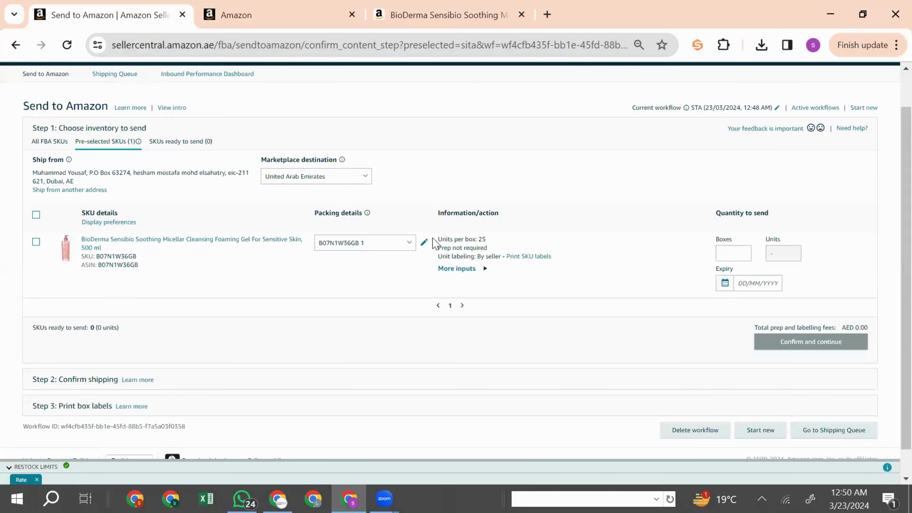
left_click(731, 252)
type("4")
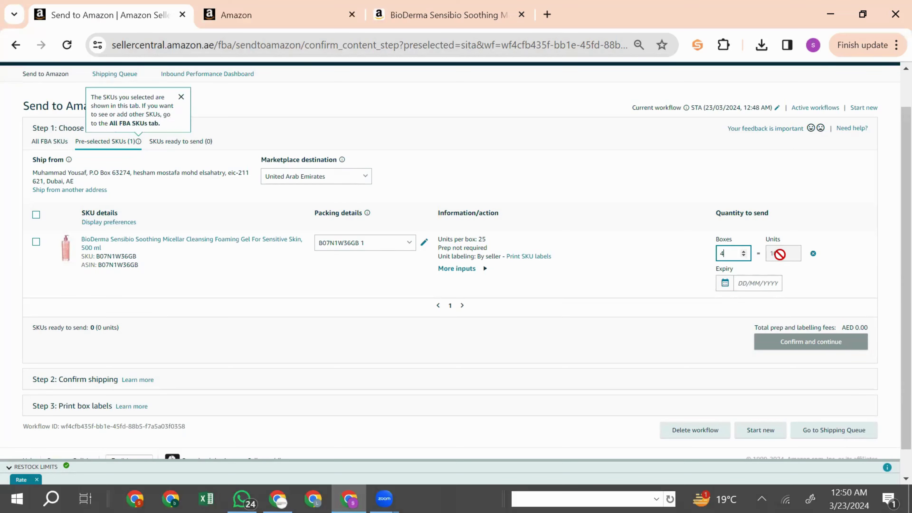
Set the gel's expiry date to 3 April 2025 and mark the SKU as ready to send.
left_click(755, 288)
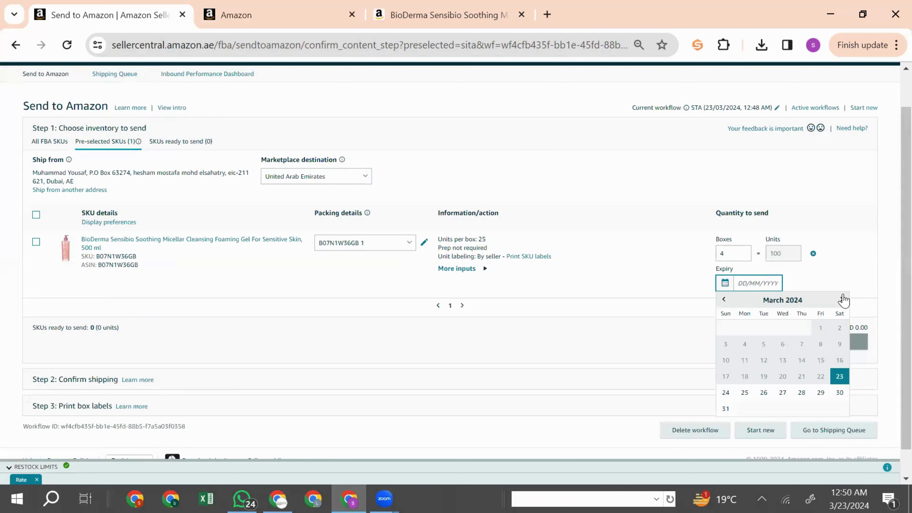
left_click(843, 300)
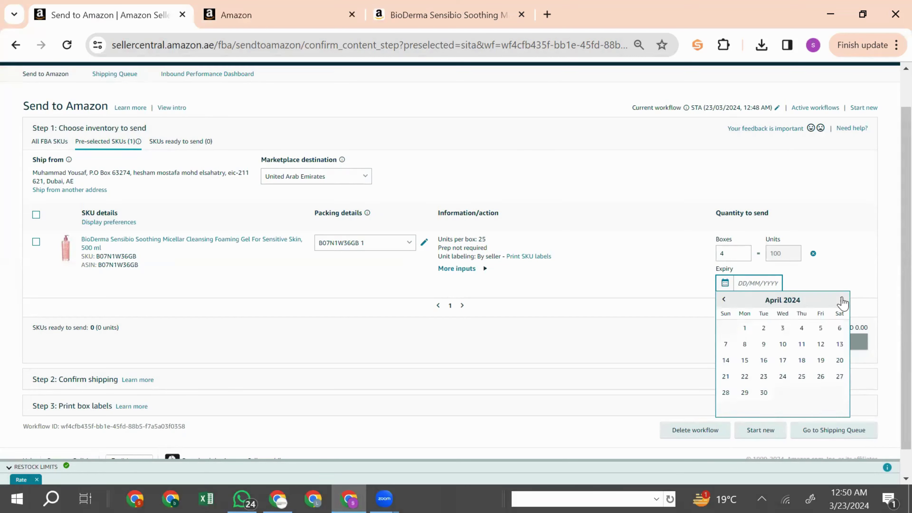
left_click(843, 300)
left_click(842, 301)
left_click(842, 300)
left_click(842, 301)
left_click(842, 300)
left_click(842, 301)
left_click(843, 300)
left_click(842, 301)
left_click(842, 300)
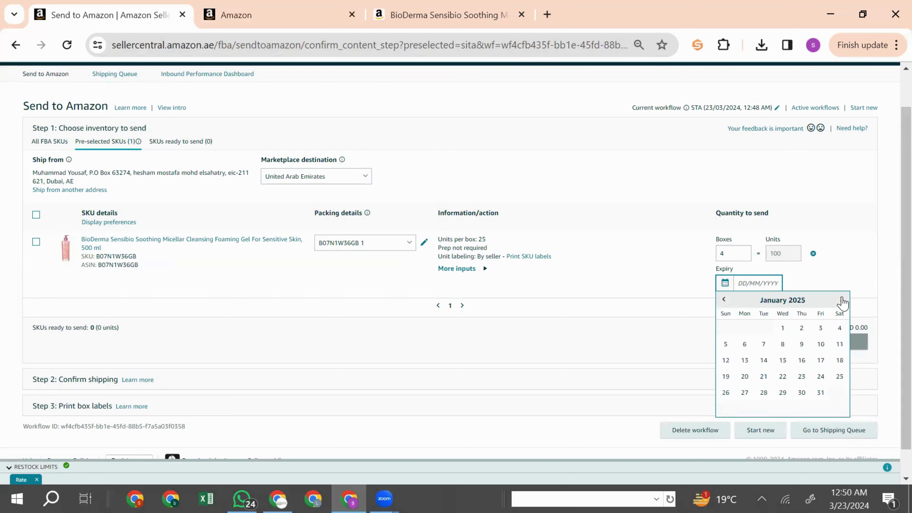
left_click(842, 301)
left_click(842, 300)
left_click(842, 300)
left_click(802, 327)
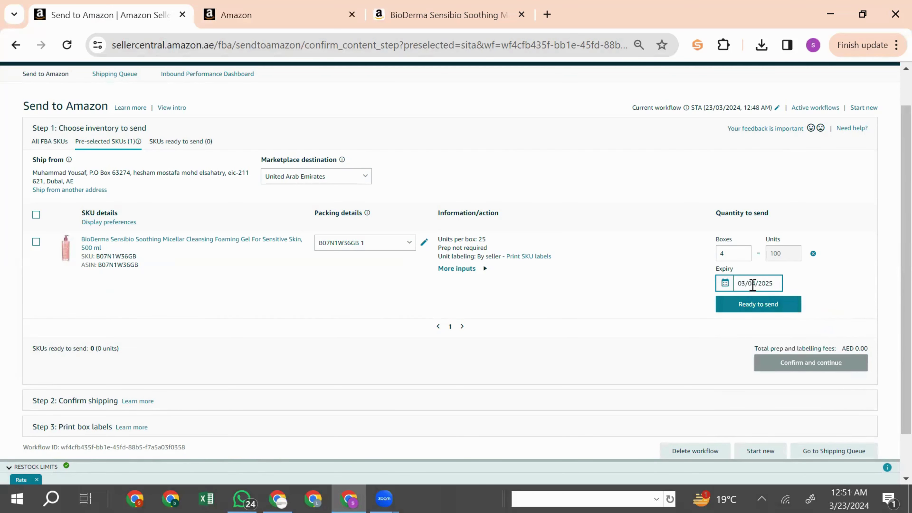
left_click(766, 307)
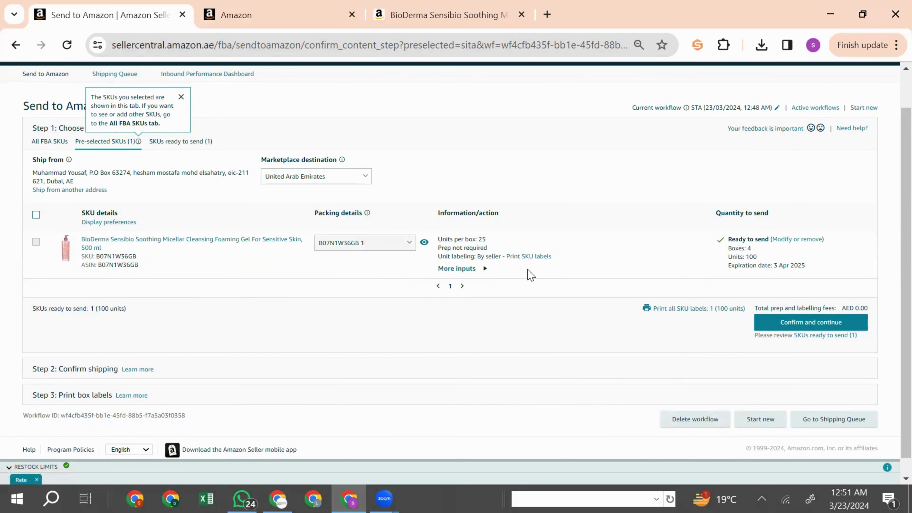
Print 100 SKU labels for the gel in the 27-up 63.5 mm x 29.6 mm on A4 format.
left_click(531, 258)
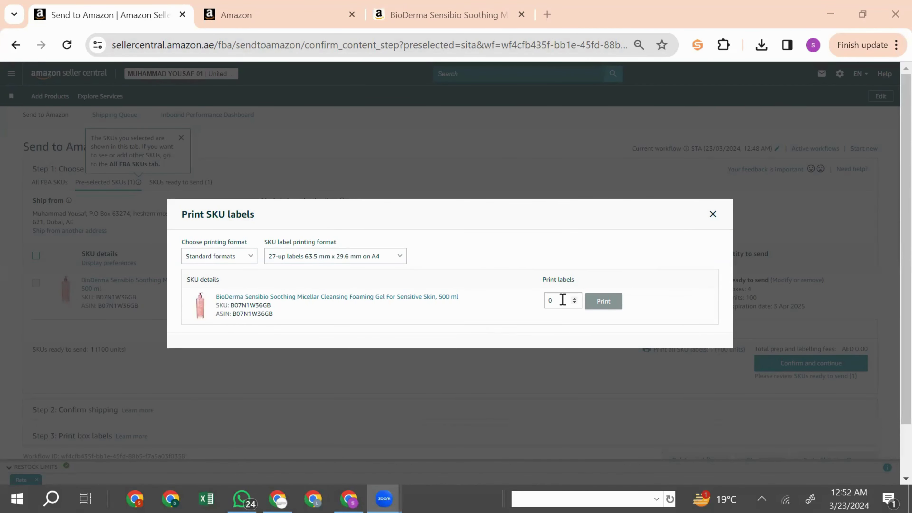
left_click(550, 301)
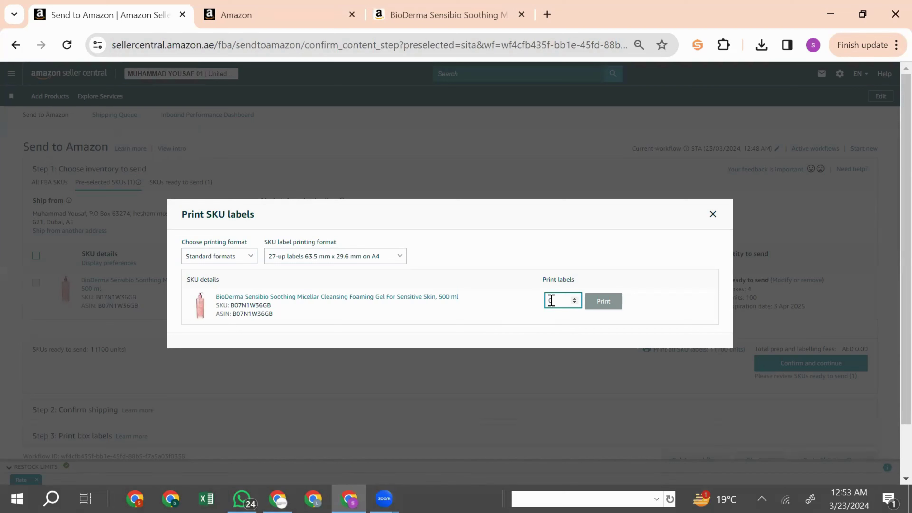
type("100")
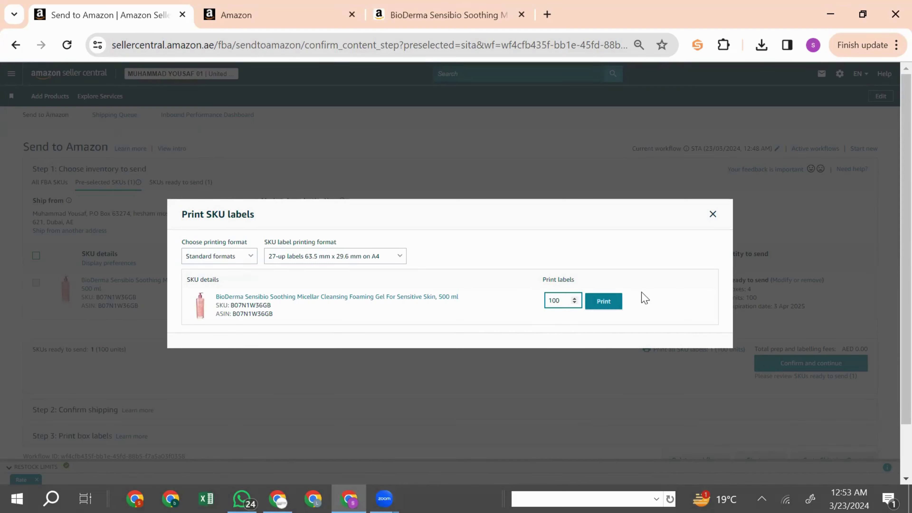
left_click(604, 303)
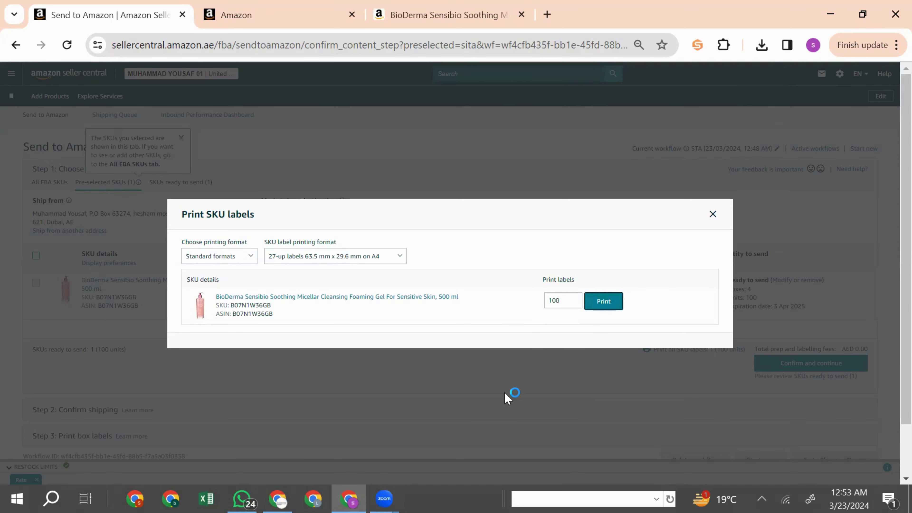
Open the downloaded SKU label PDF and look through its barcode labels on every page.
mouse_move(666, 86)
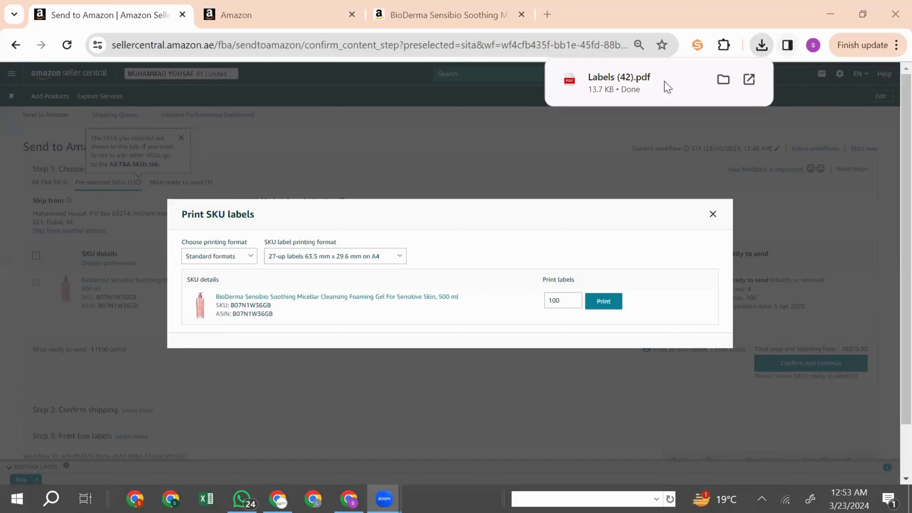
left_click(628, 86)
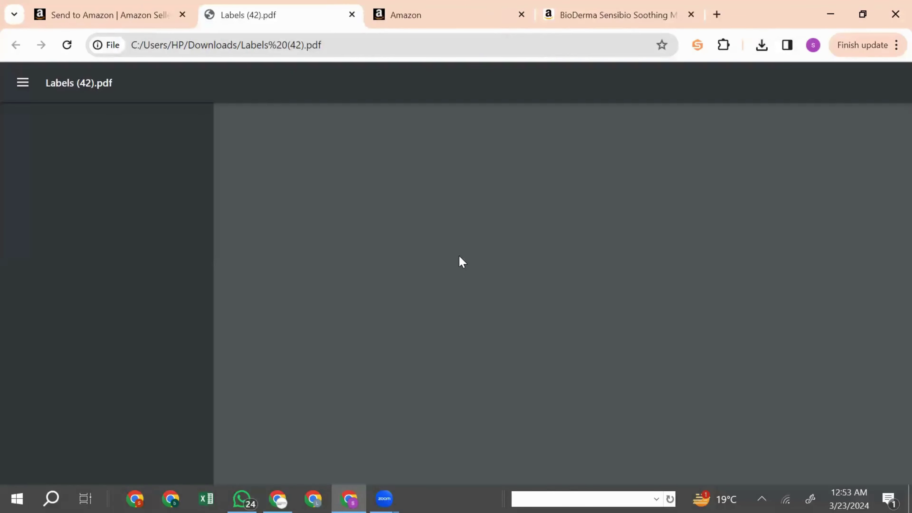
scroll(483, 266, "down", 15)
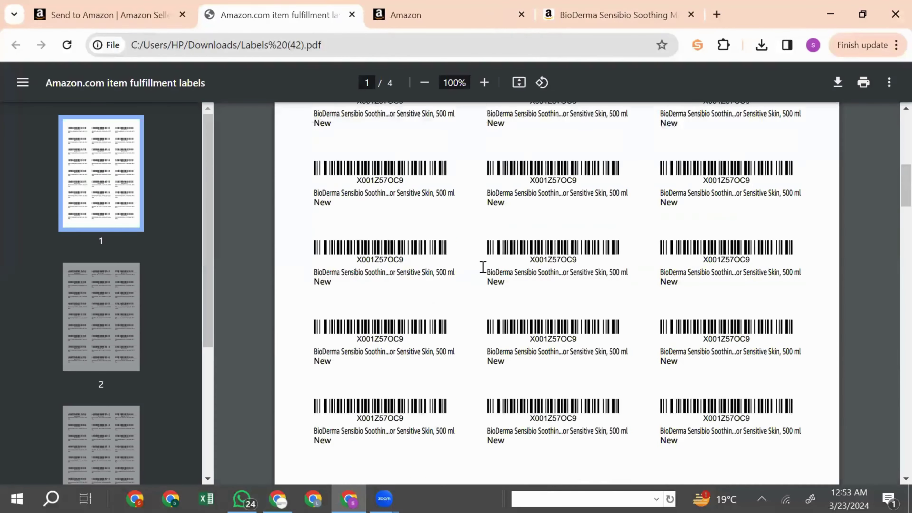
scroll(483, 266, "down", 12)
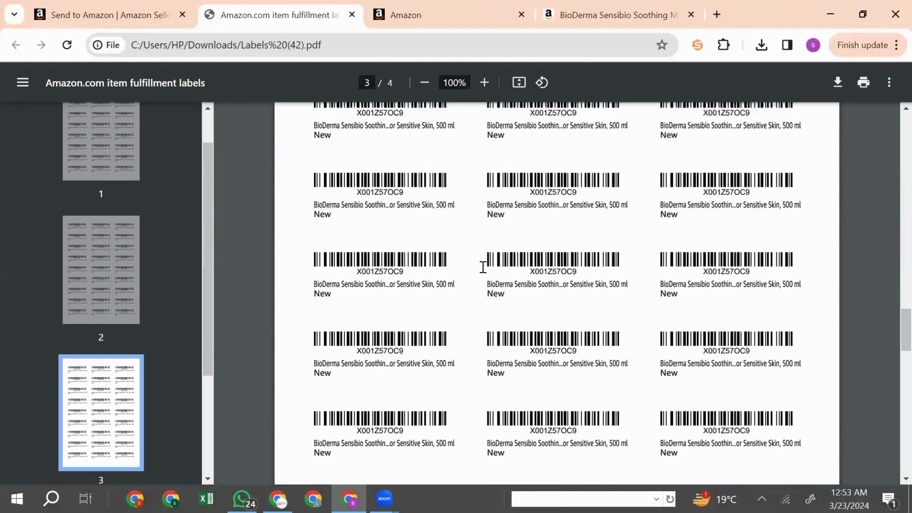
scroll(483, 266, "down", 12)
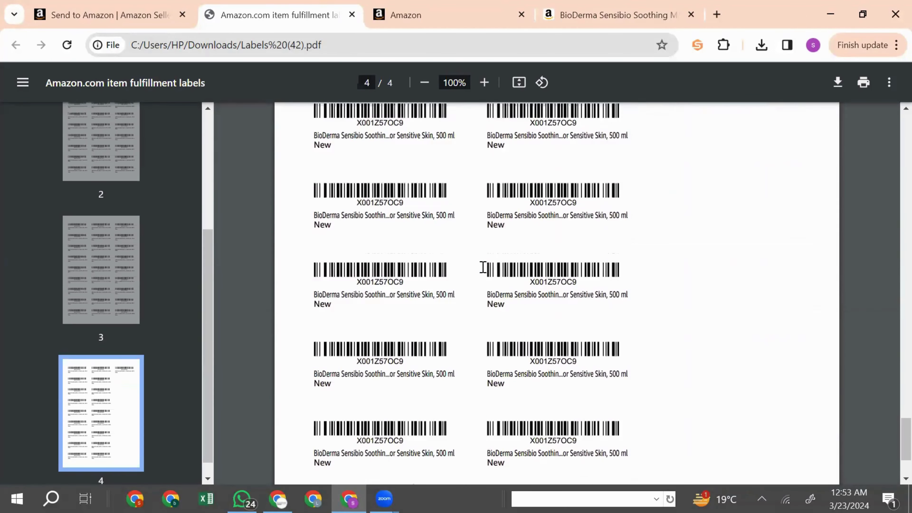
Return to the Send to Amazon workflow, close the label printing dialog and confirm the inventory to send.
left_click(141, 5)
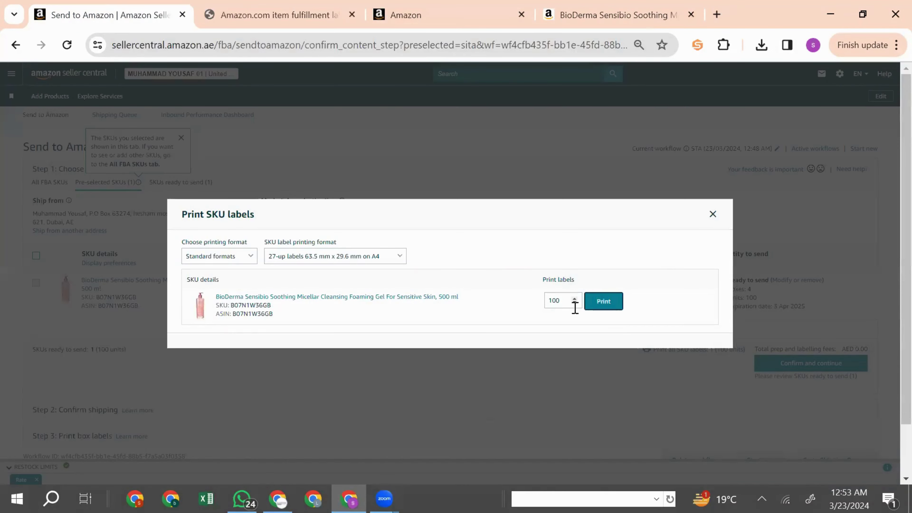
left_click(713, 215)
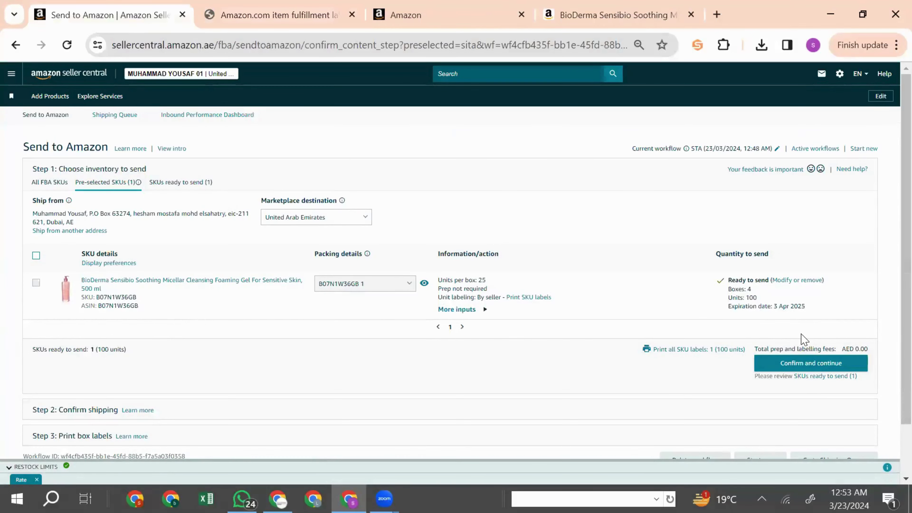
left_click(801, 368)
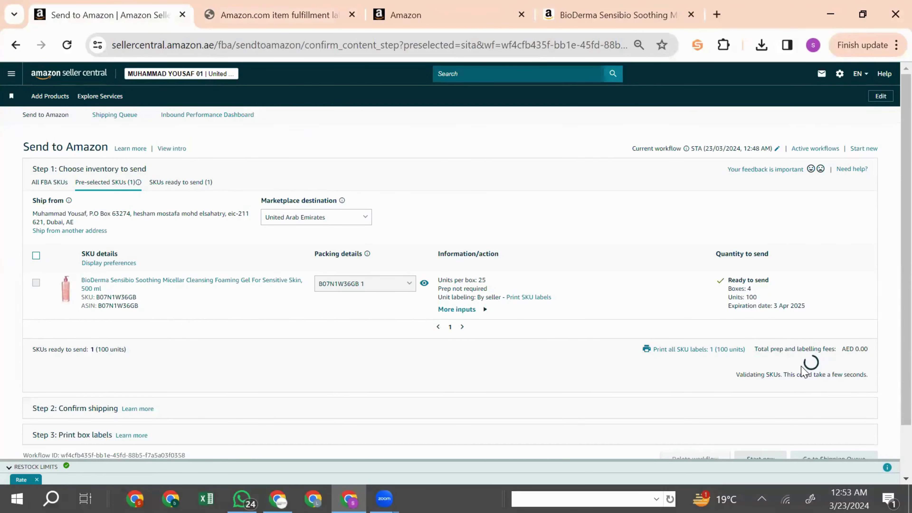
Examine the shipping mode, the carrier options and the explanation of the partnered carrier's transit time.
scroll(803, 368, "down", 2)
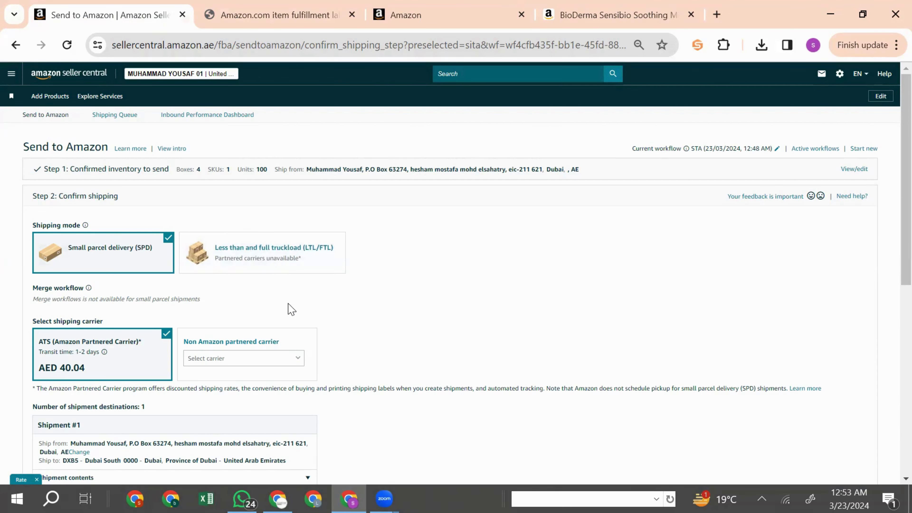
scroll(279, 298, "down", 2)
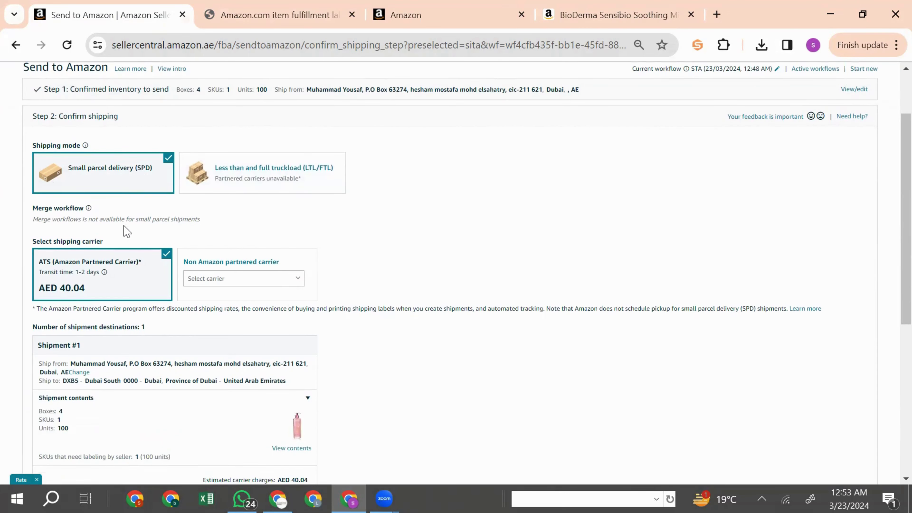
scroll(126, 231, "down", 1)
triple_click(46, 217)
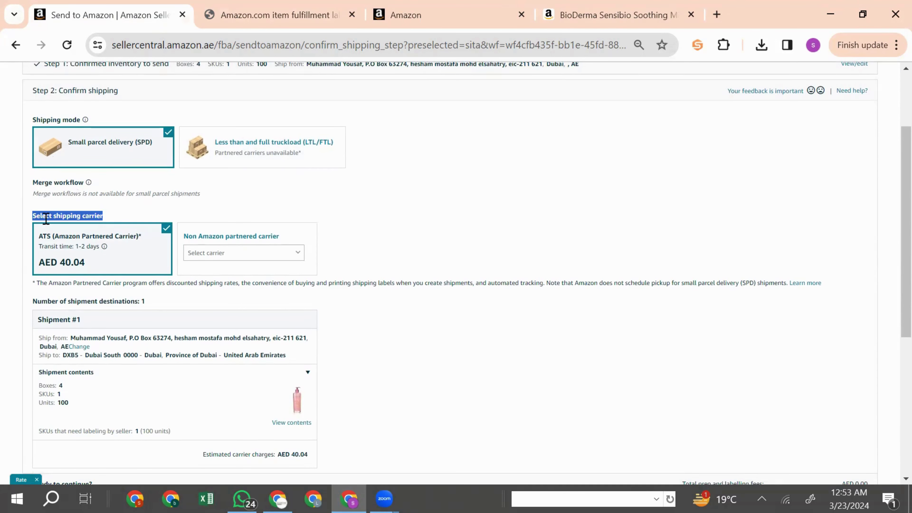
mouse_move(103, 247)
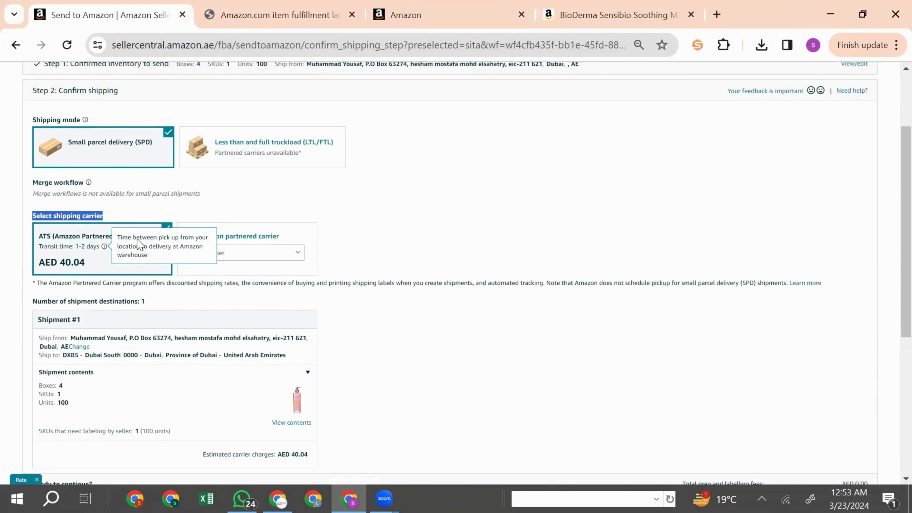
left_click(372, 242)
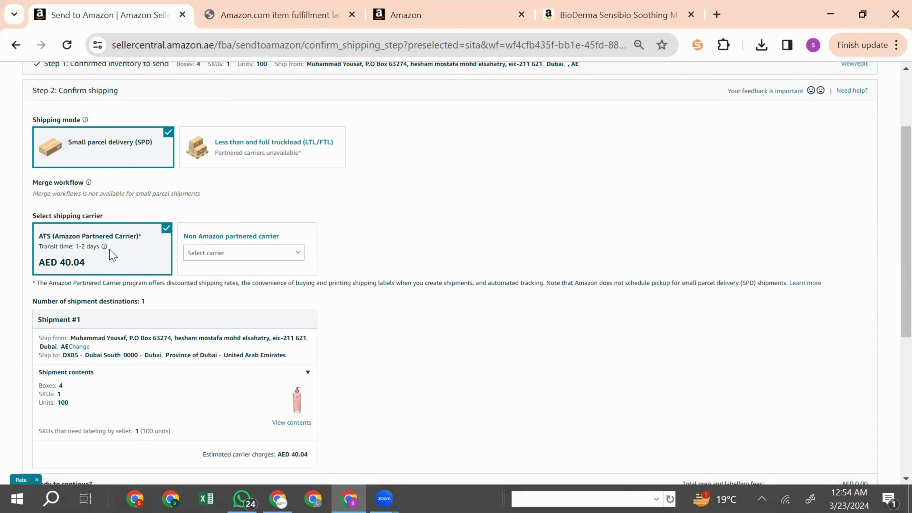
Try Other as the non-Amazon partnered carrier and check the resulting shipping fees.
left_click(244, 253)
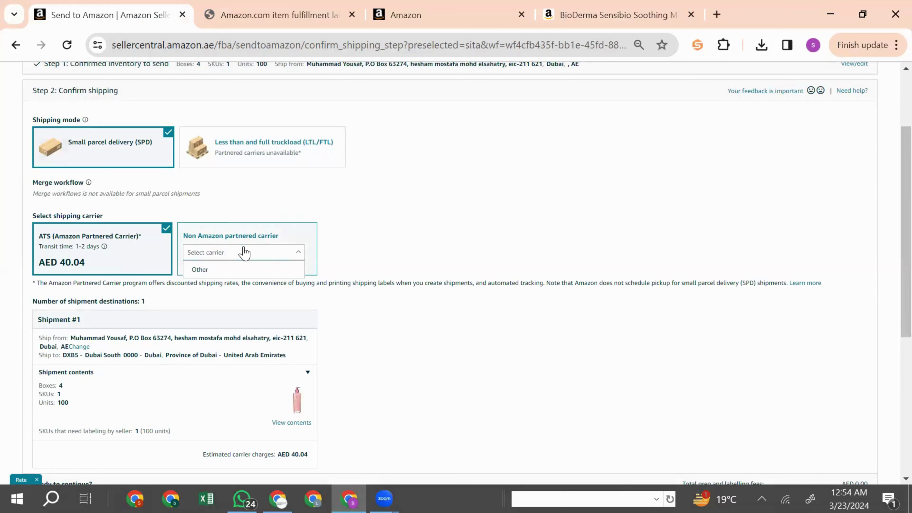
left_click(240, 254)
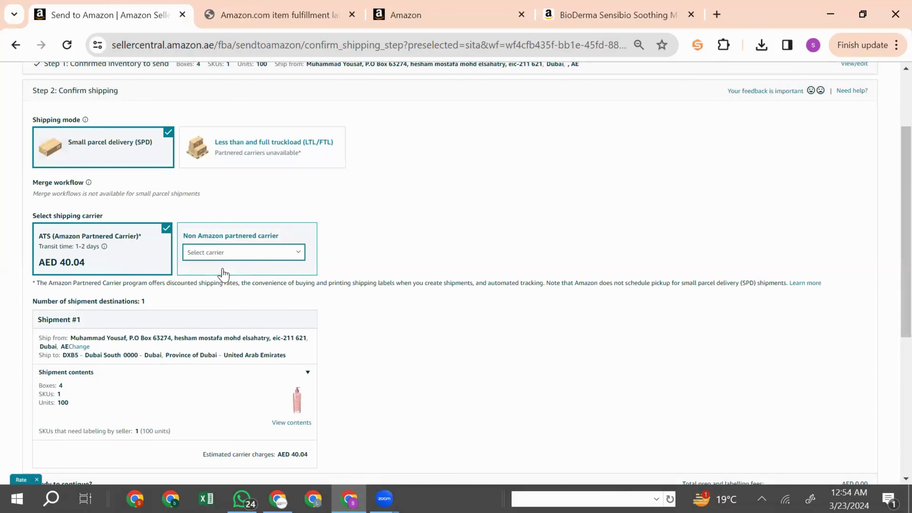
left_click(223, 256)
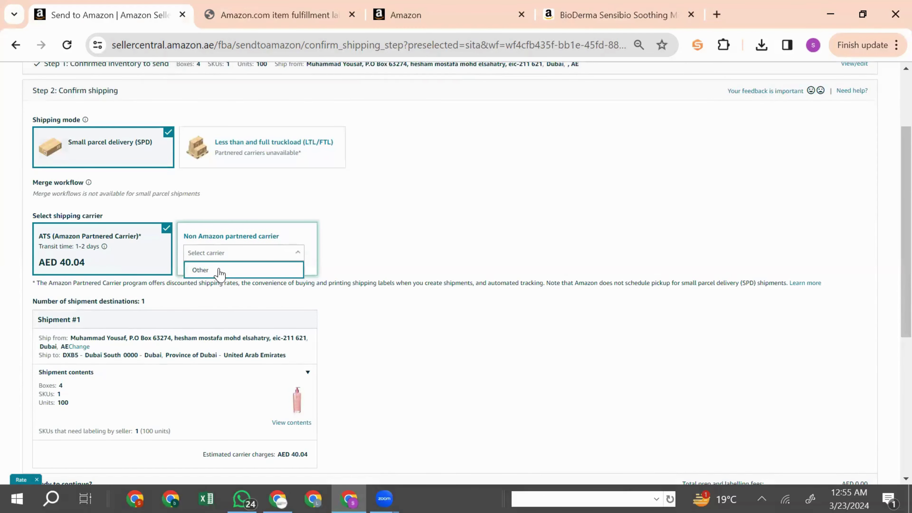
left_click(219, 270)
mouse_move(97, 281)
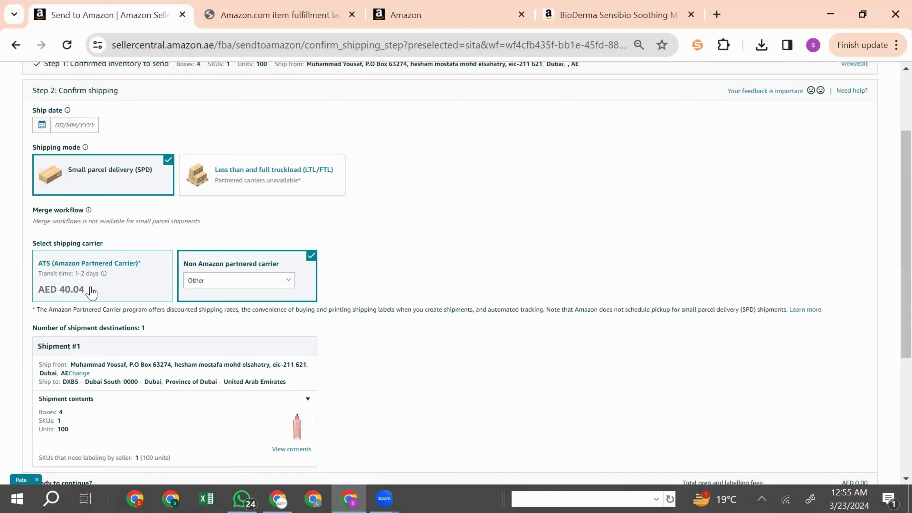
scroll(91, 292, "down", 3)
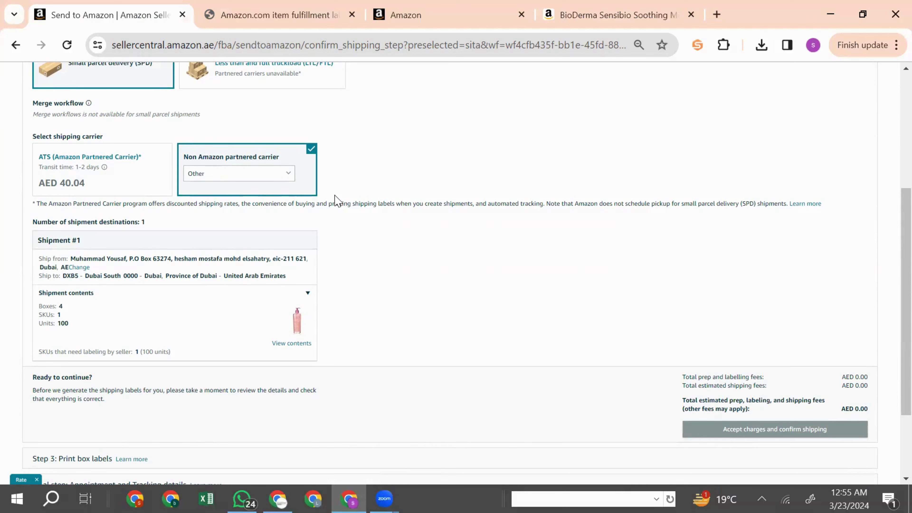
Switch the shipping carrier to ATS and back to Other to compare the two options.
left_click(95, 179)
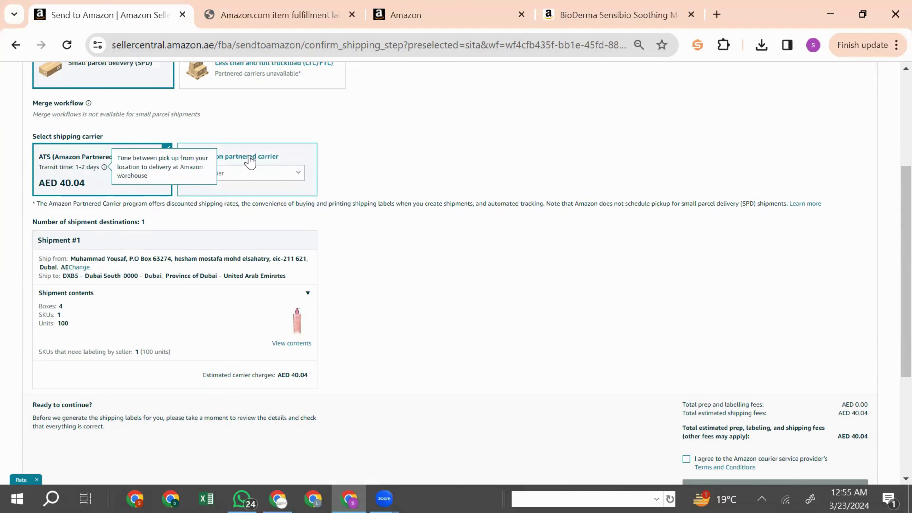
left_click(239, 174)
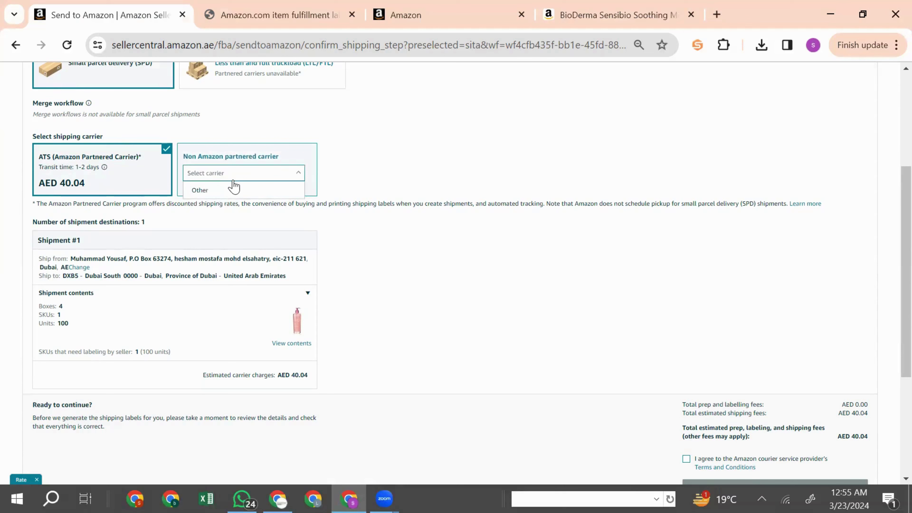
left_click(228, 192)
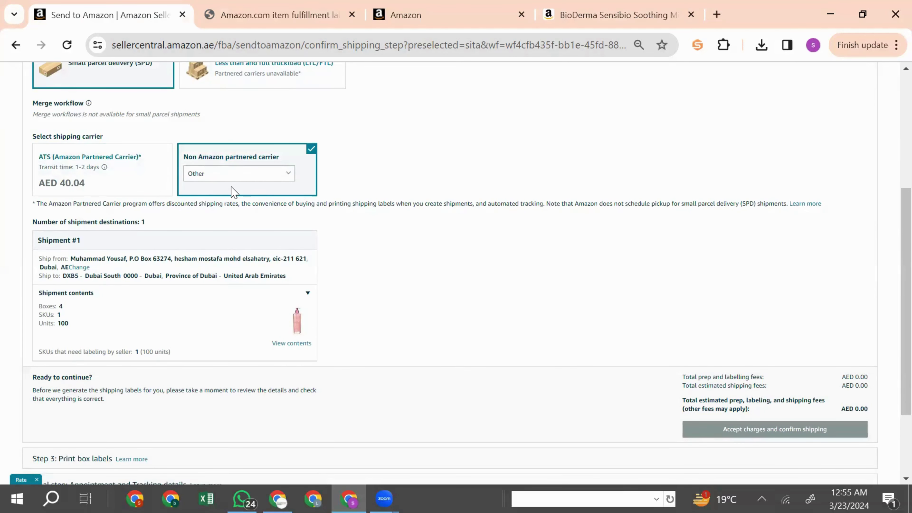
Review the shipment's contents and fees, and select ATS (Amazon Partnered Carrier) as the shipping carrier.
scroll(155, 332, "down", 3)
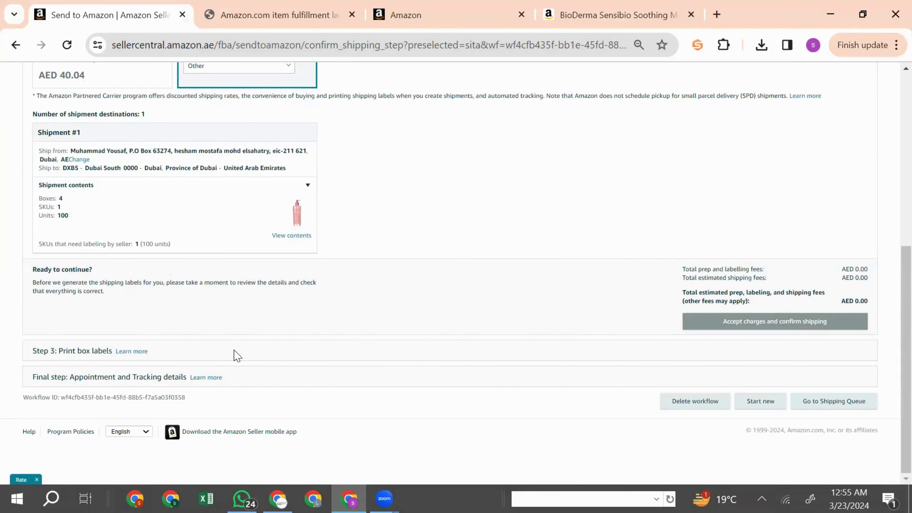
scroll(237, 355, "up", 2)
scroll(215, 253, "down", 2)
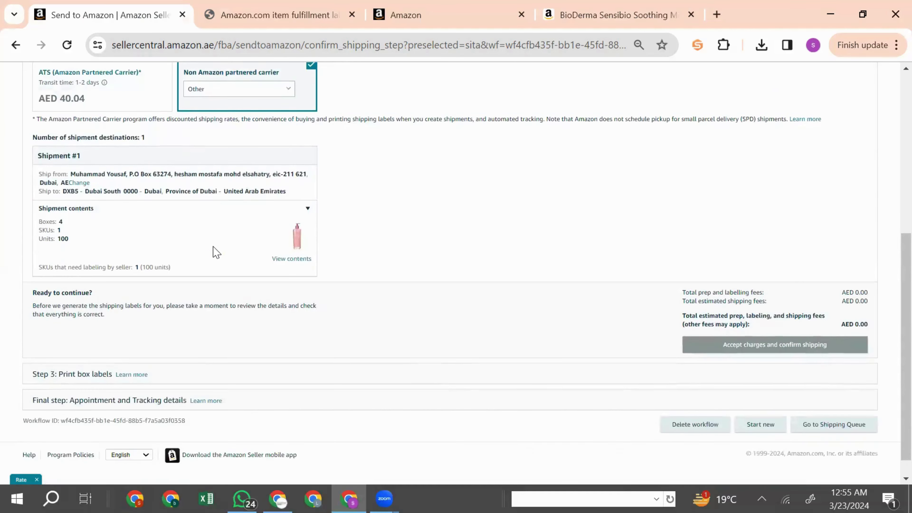
scroll(217, 196, "up", 2)
scroll(217, 192, "down", 2)
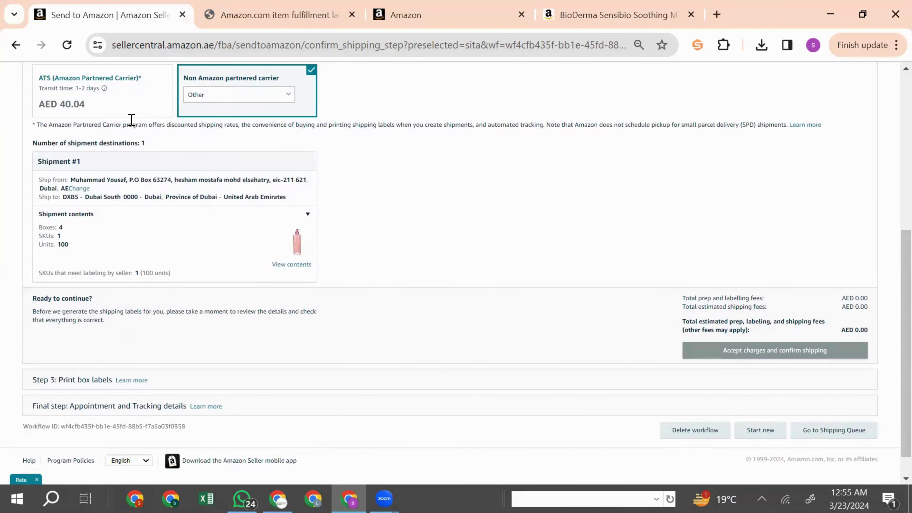
scroll(131, 119, "up", 3)
left_click(106, 228)
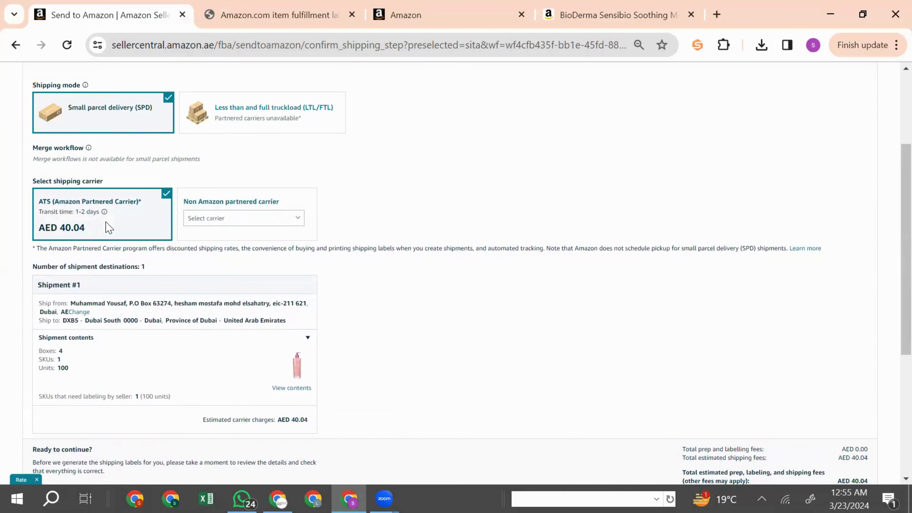
scroll(275, 250, "down", 3)
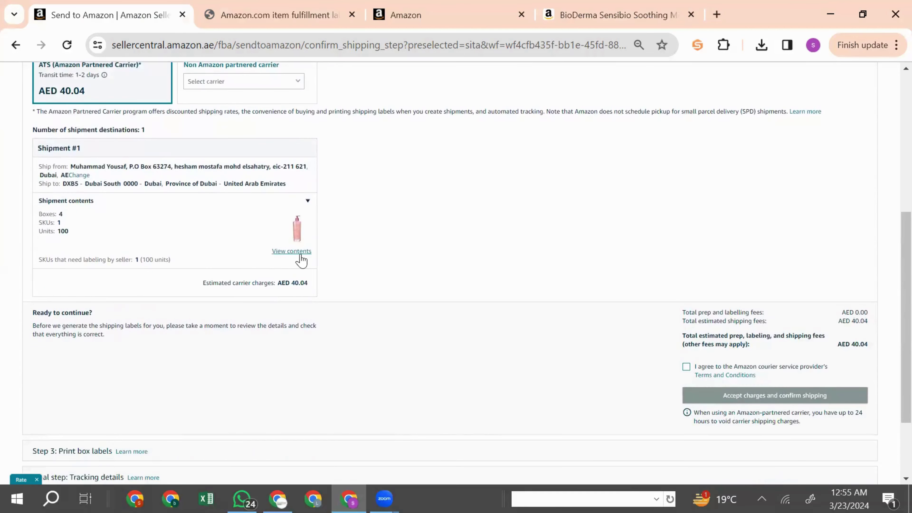
Check the carrier's transit time and the shipment's addresses, agree to the courier's terms and accept the charges to confirm shipping.
scroll(301, 258, "up", 2)
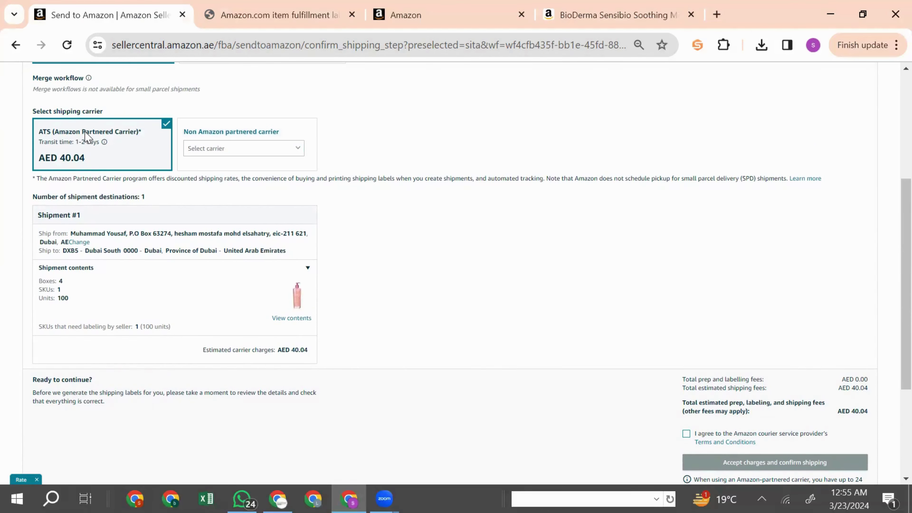
scroll(240, 259, "down", 3)
scroll(202, 182, "up", 4)
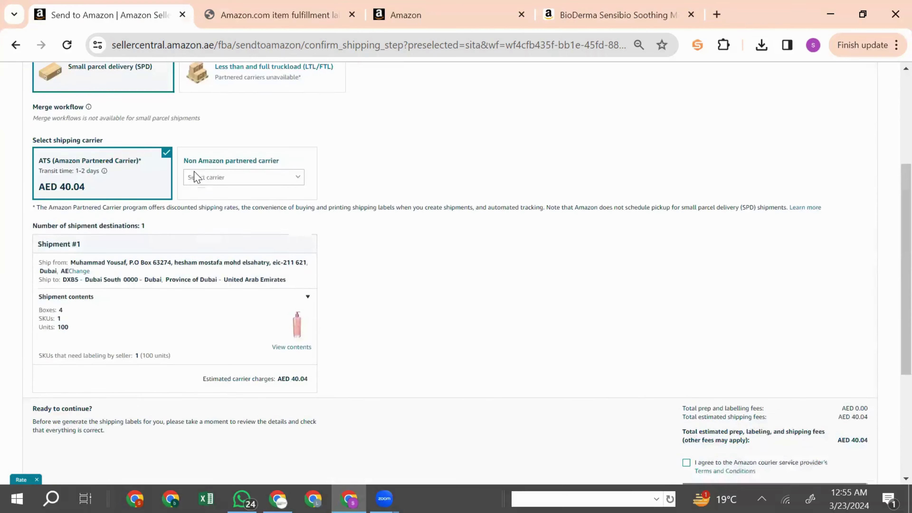
mouse_move(112, 173)
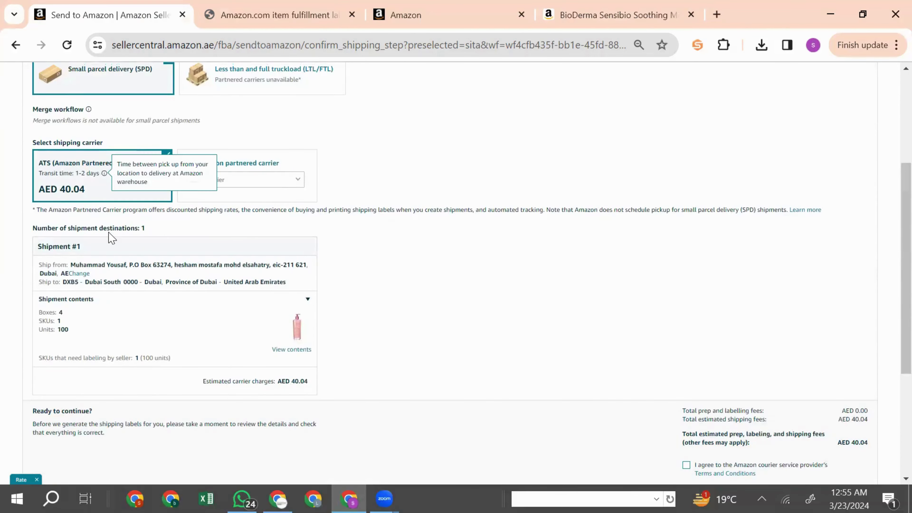
scroll(110, 234, "down", 2)
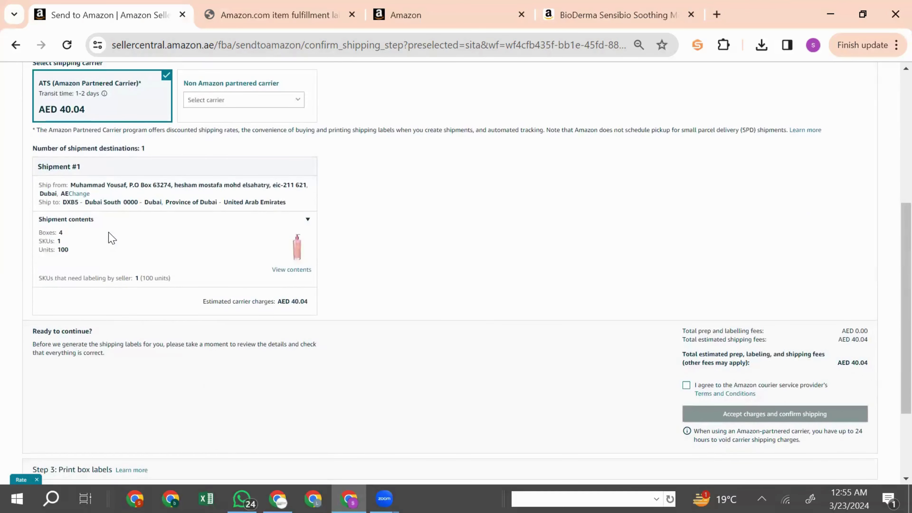
triple_click(81, 186)
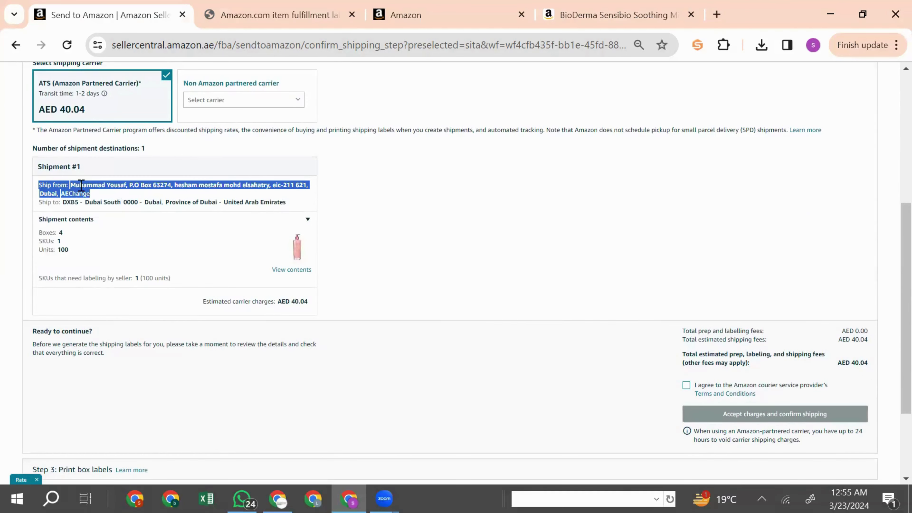
triple_click(123, 202)
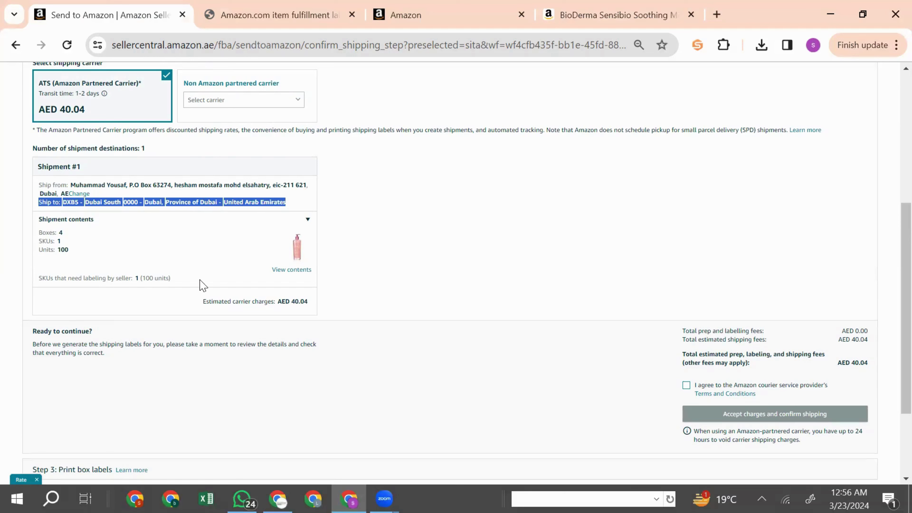
left_click(686, 389)
left_click(733, 414)
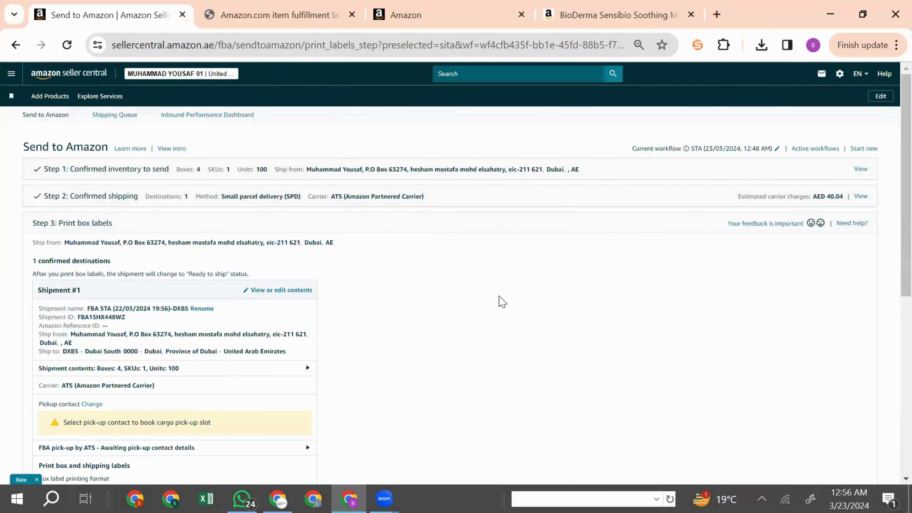
Review Shipment #1's name, addresses, contents and carrier, and open the choice of pickup contact.
scroll(249, 293, "down", 3)
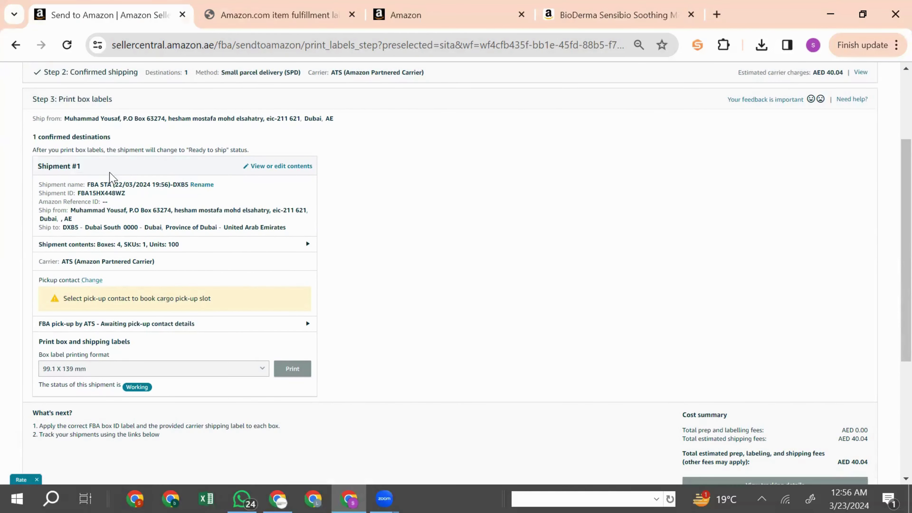
left_click_drag(88, 180, 199, 259)
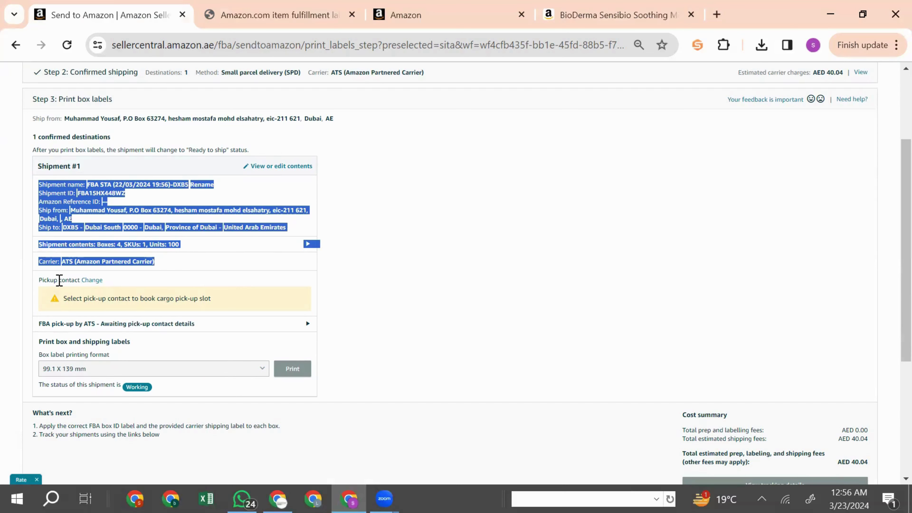
left_click(91, 283)
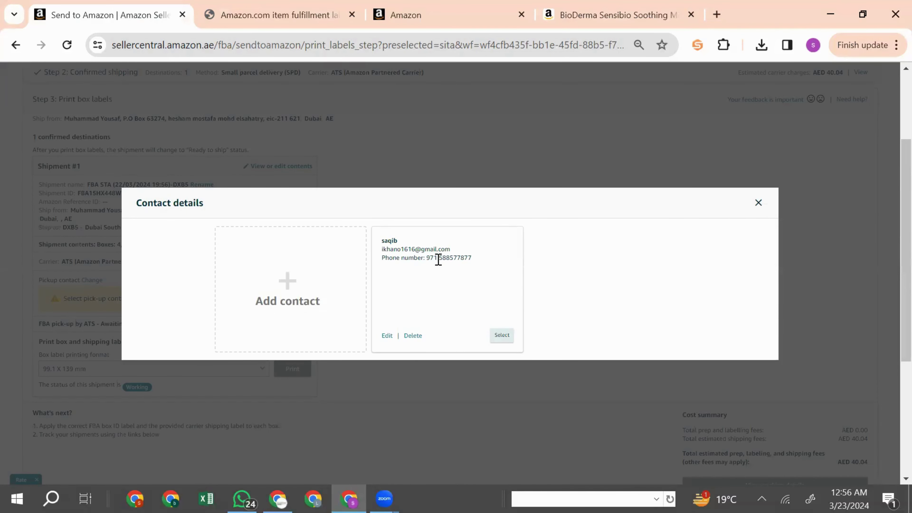
left_click(289, 283)
left_click(202, 232)
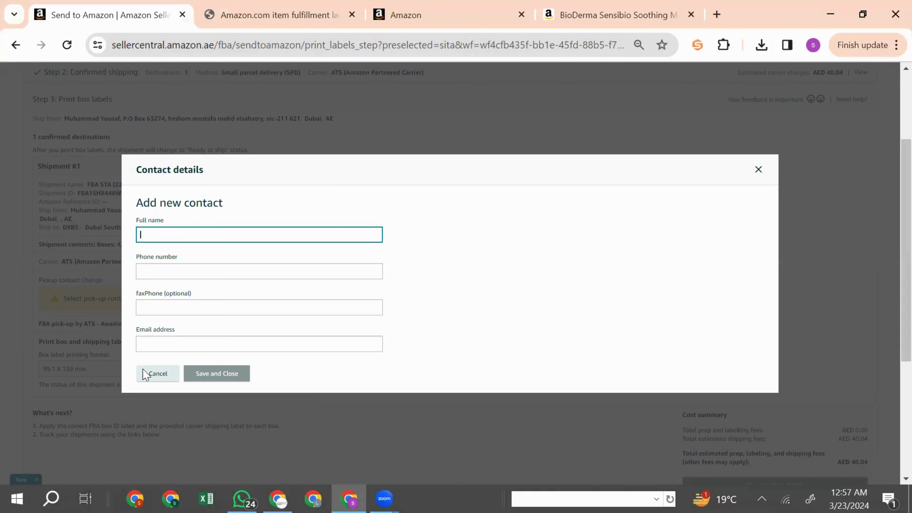
left_click(162, 377)
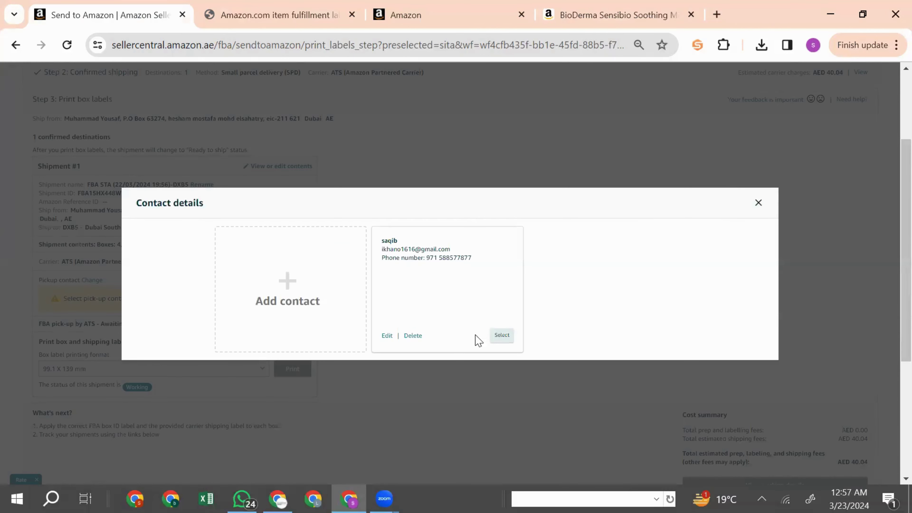
Select the saved pickup contact and book the cargo pickup for 25 March 2024, 10:00 AM - 04:00 PM, accepting the carrier's terms and charges.
left_click(503, 341)
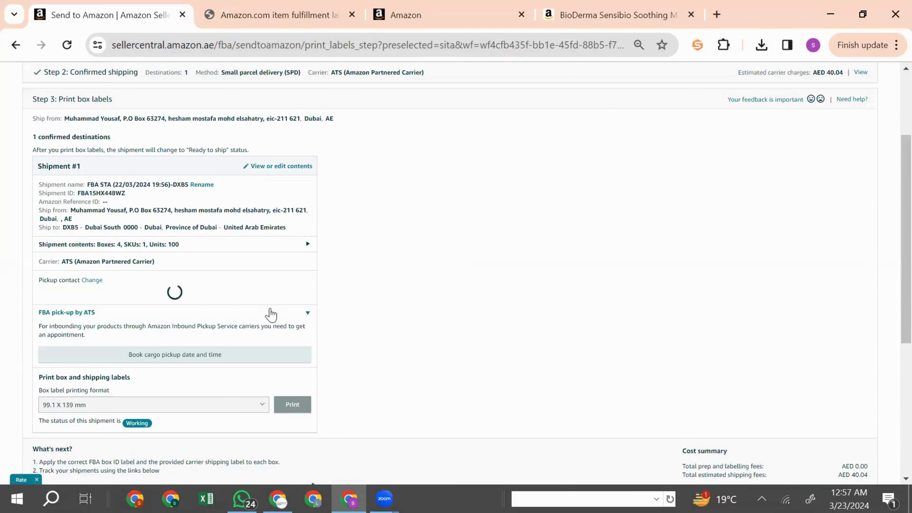
scroll(273, 314, "down", 5)
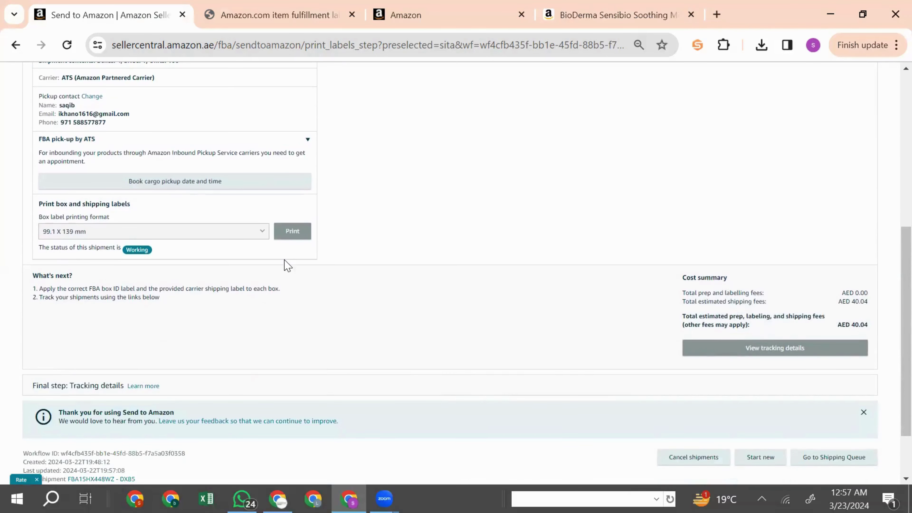
scroll(270, 248, "down", 1)
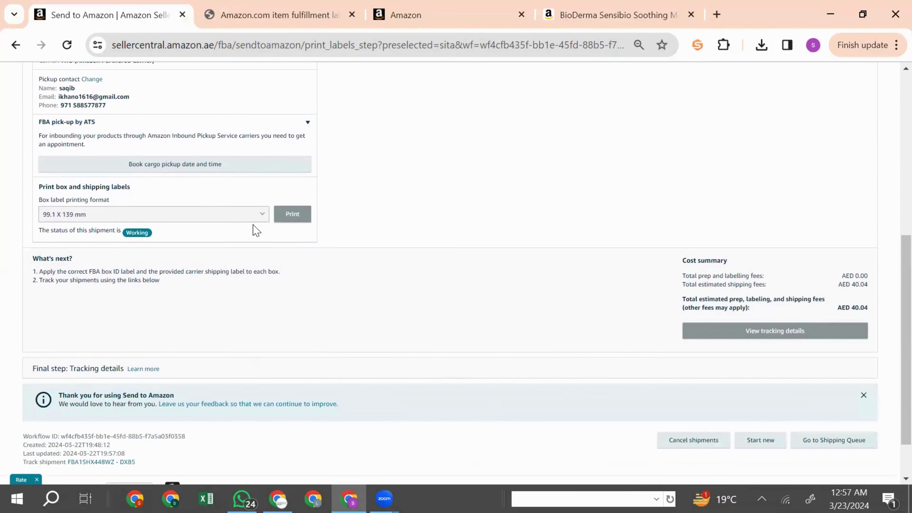
left_click(188, 166)
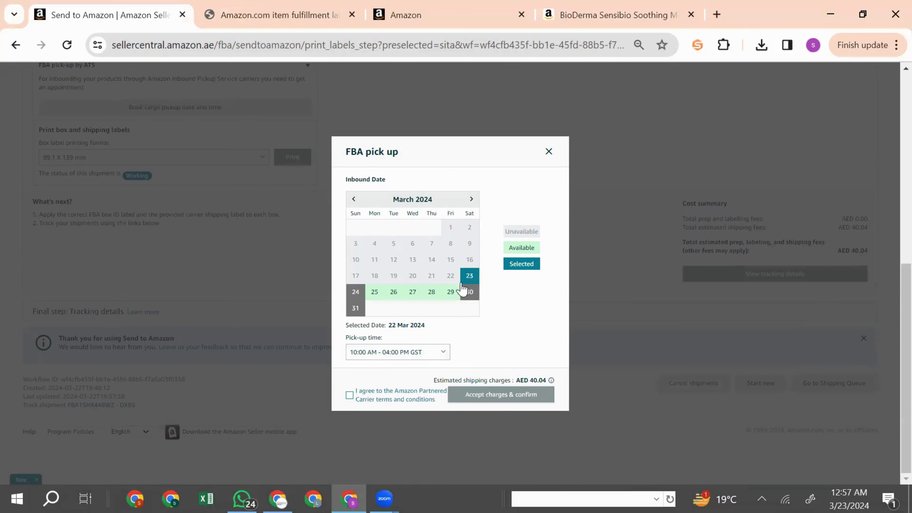
left_click(375, 293)
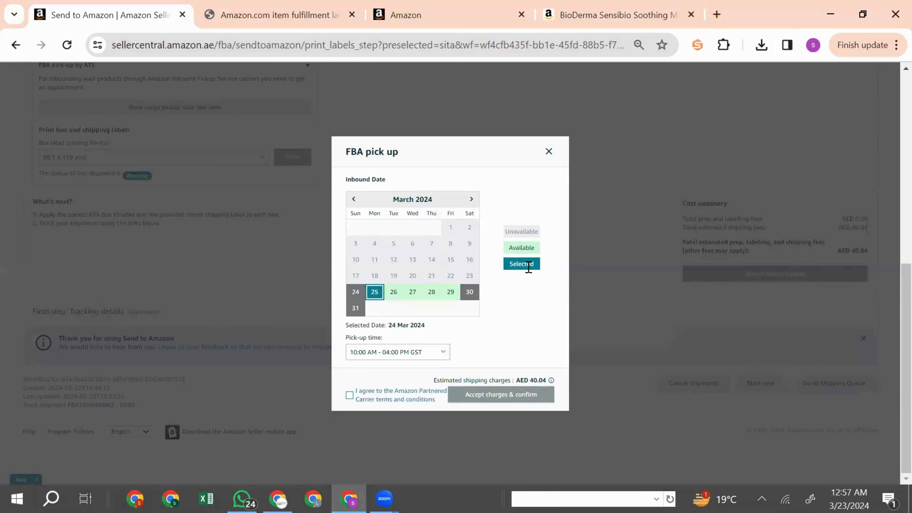
left_click(350, 395)
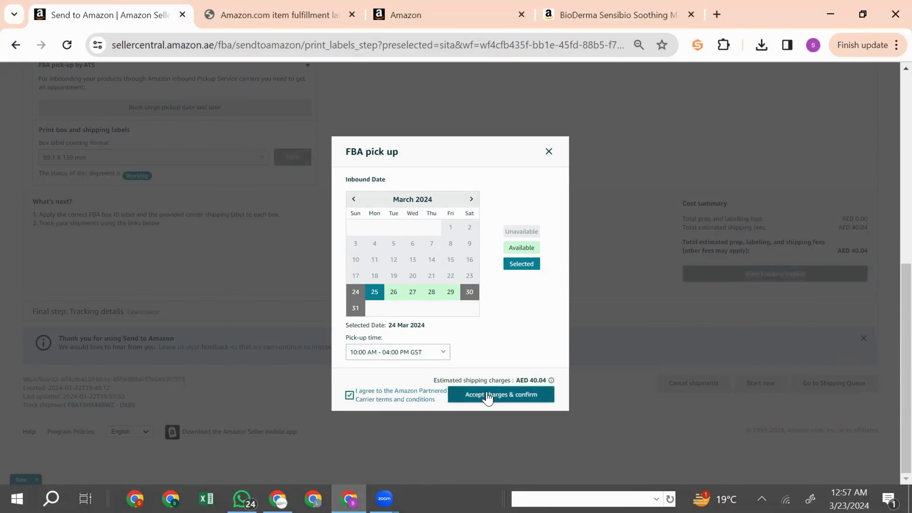
left_click(488, 396)
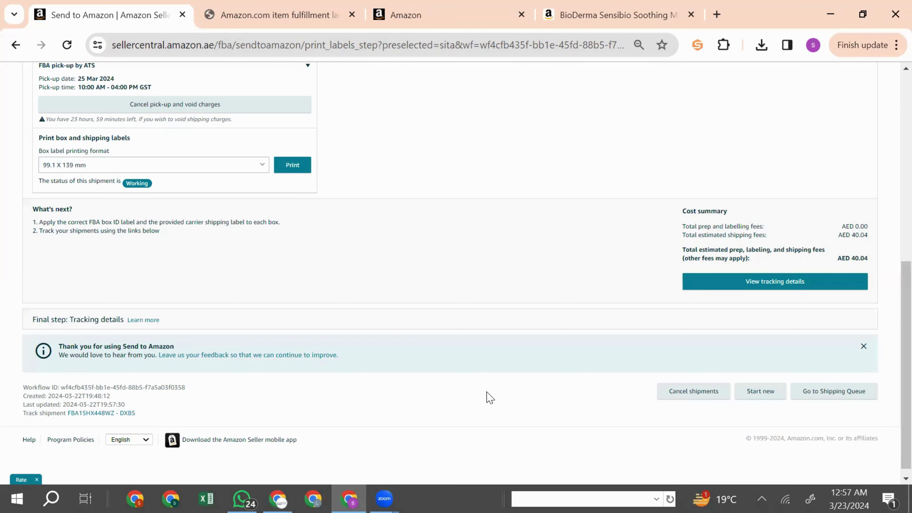
Print the box and shipping labels in the 99.1 X 139 mm format and check each box's label in the PDF.
scroll(452, 232, "up", 3)
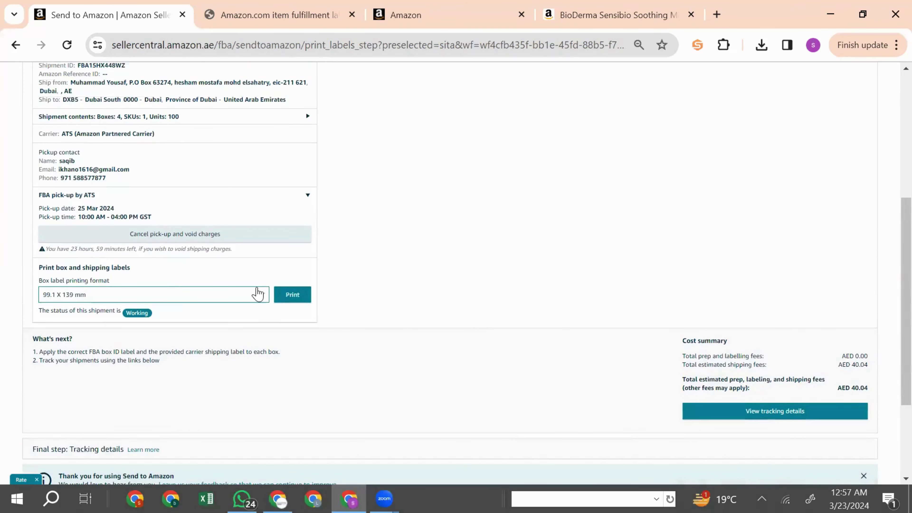
left_click(293, 295)
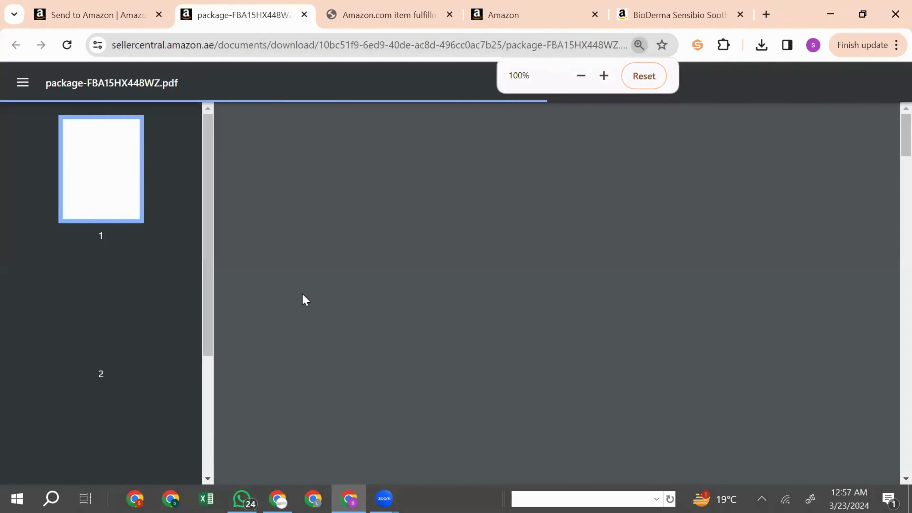
scroll(134, 194, "down", 5)
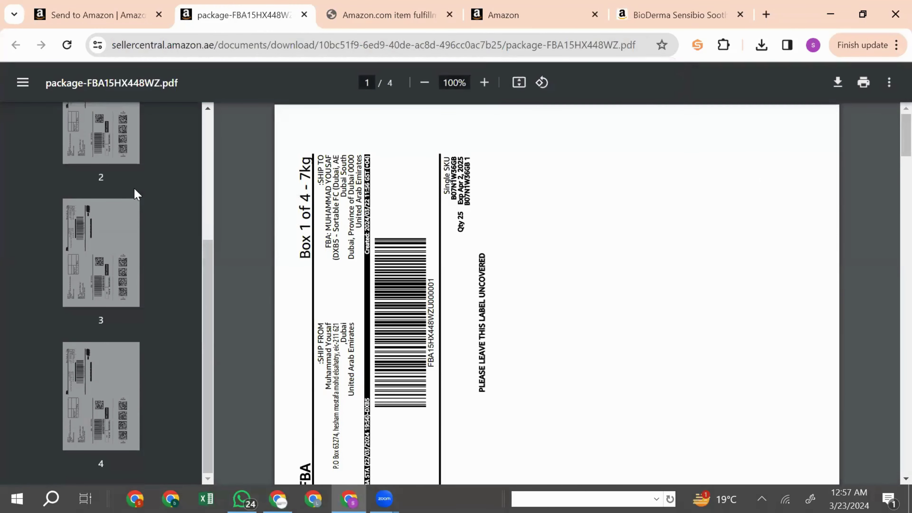
key("End")
scroll(108, 341, "up", 5)
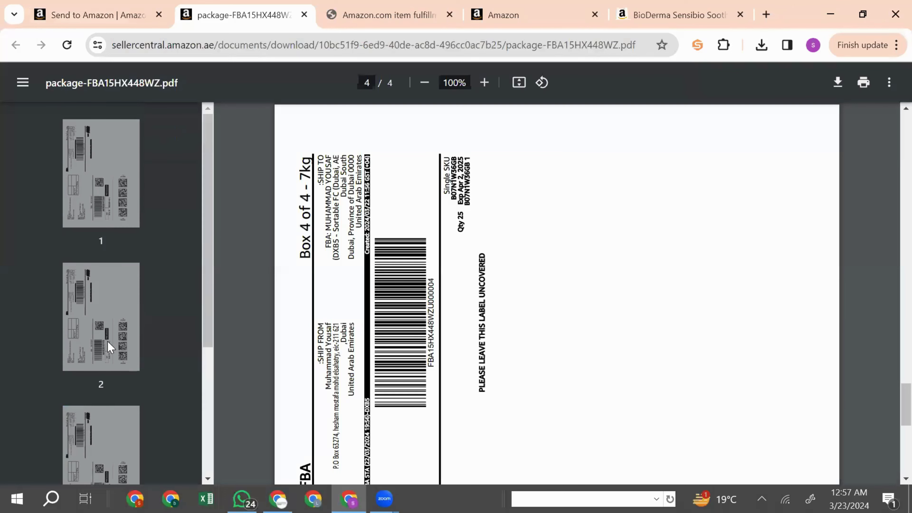
left_click(102, 299)
scroll(102, 299, "down", 4)
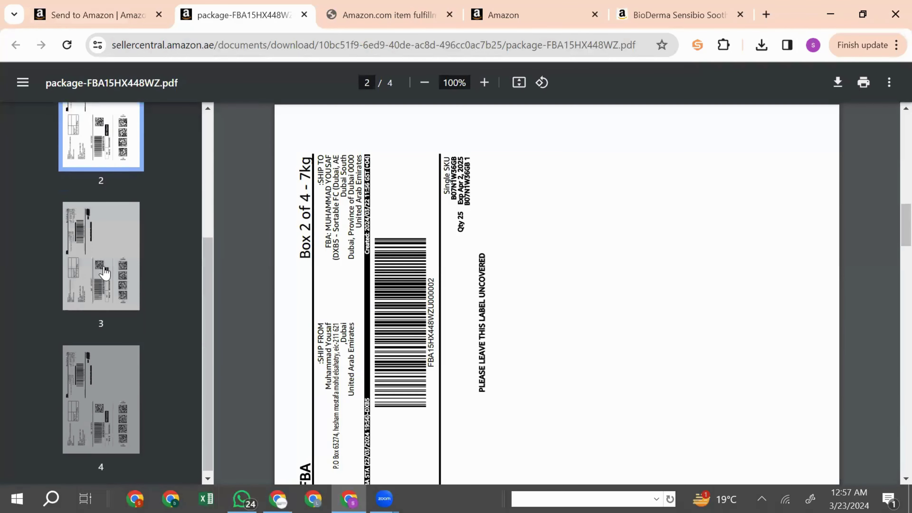
left_click(104, 270)
left_click(101, 365)
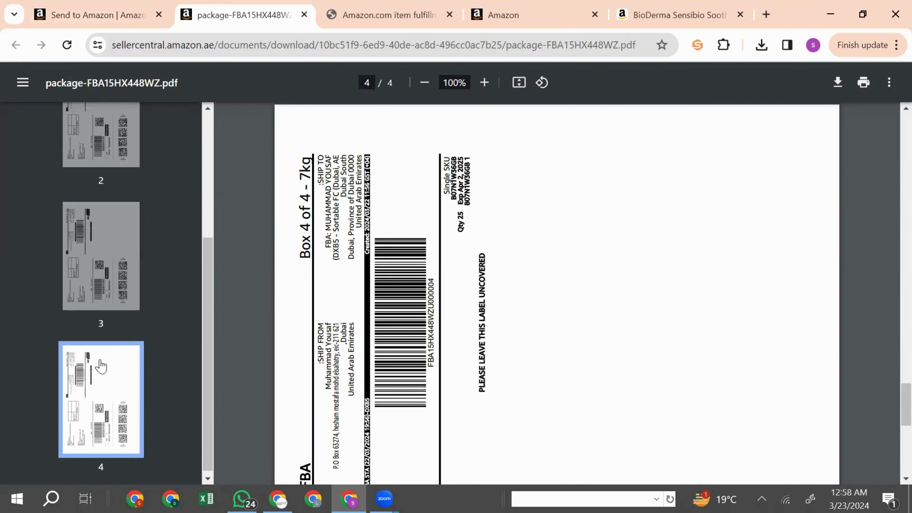
Return to the Send to Amazon workflow and examine the confirmed steps, pickup details, shipment status and cost summary.
left_click(94, 14)
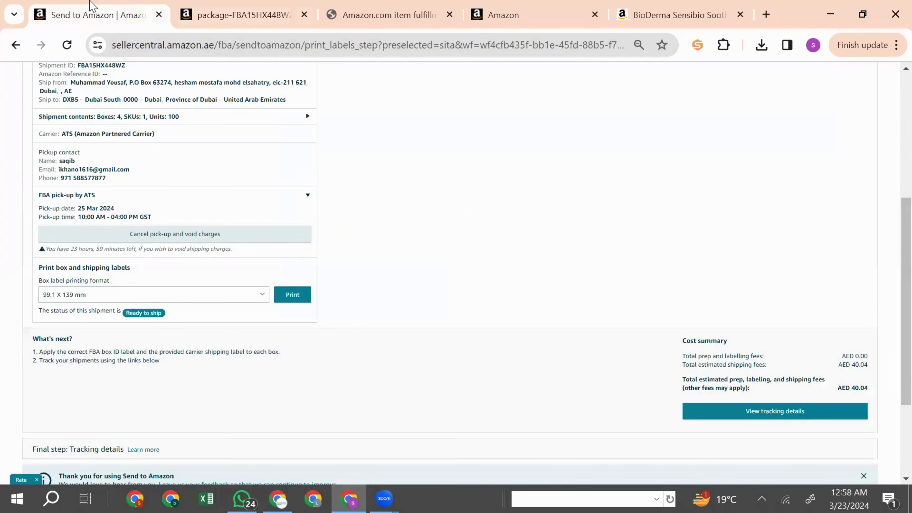
scroll(768, 406, "down", 3)
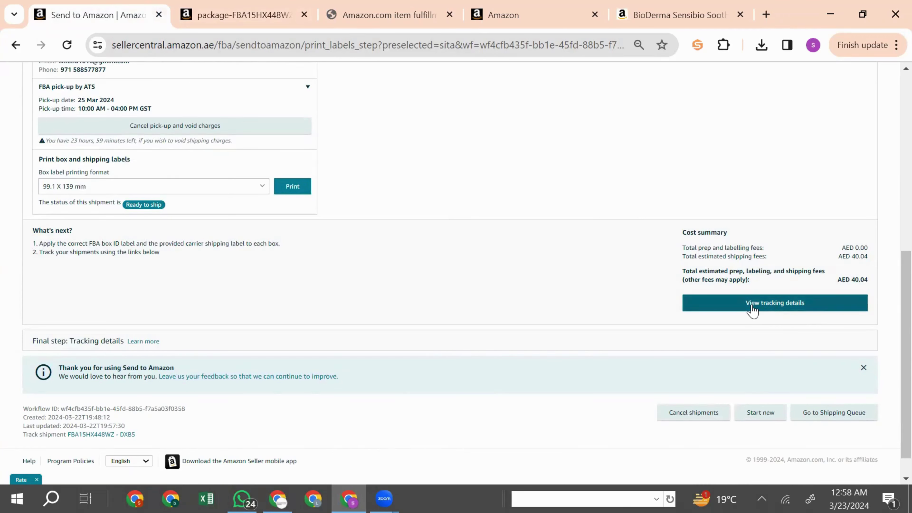
scroll(752, 309, "up", 10)
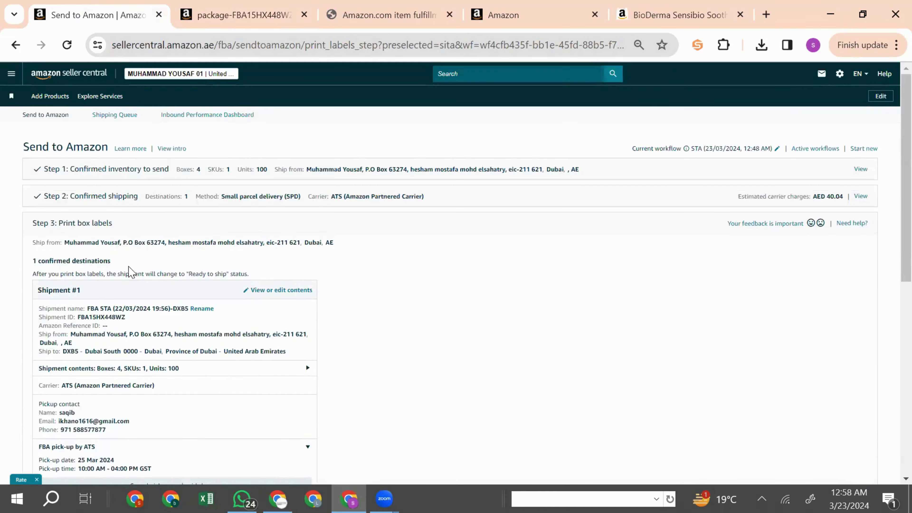
scroll(138, 319, "down", 10)
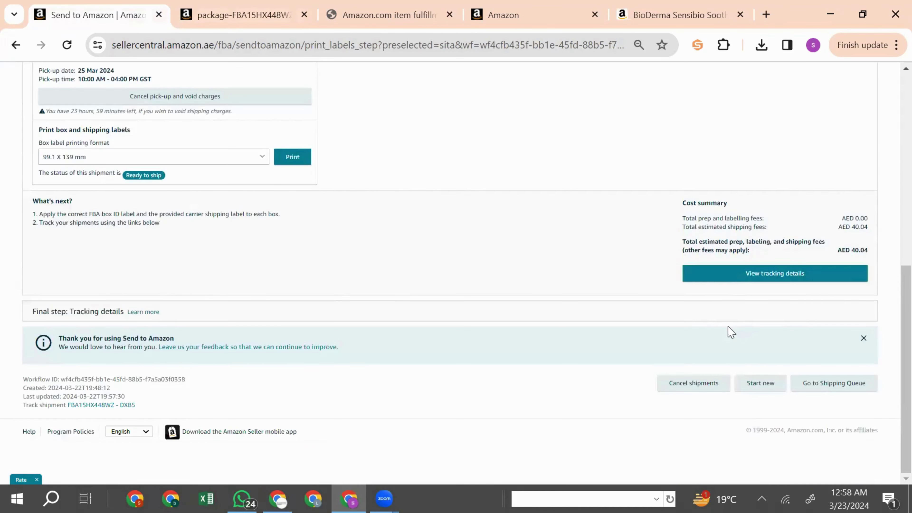
scroll(457, 329, "up", 10)
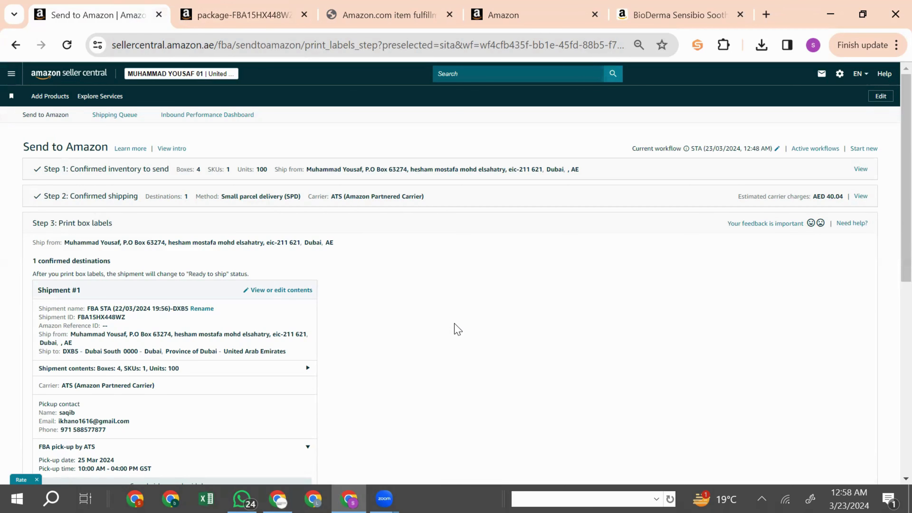
scroll(458, 329, "down", 5)
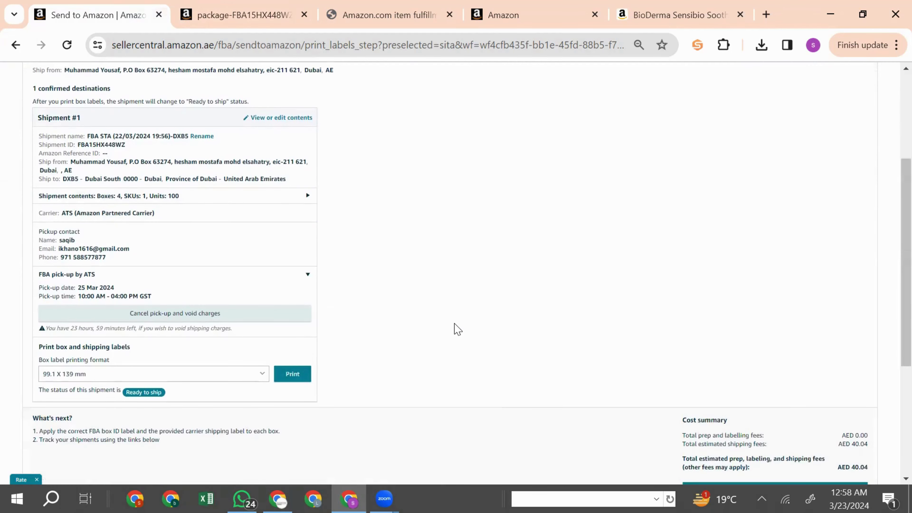
scroll(458, 329, "up", 5)
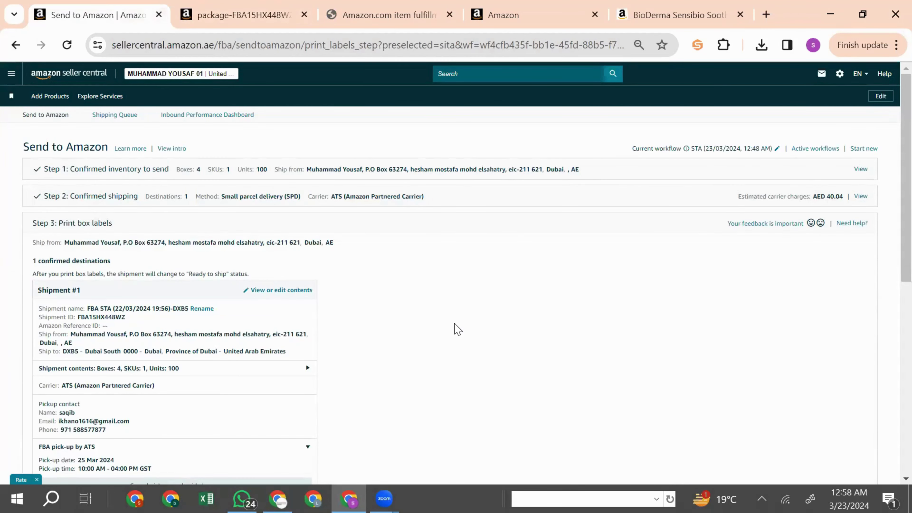
scroll(458, 329, "down", 5)
scroll(457, 329, "up", 2)
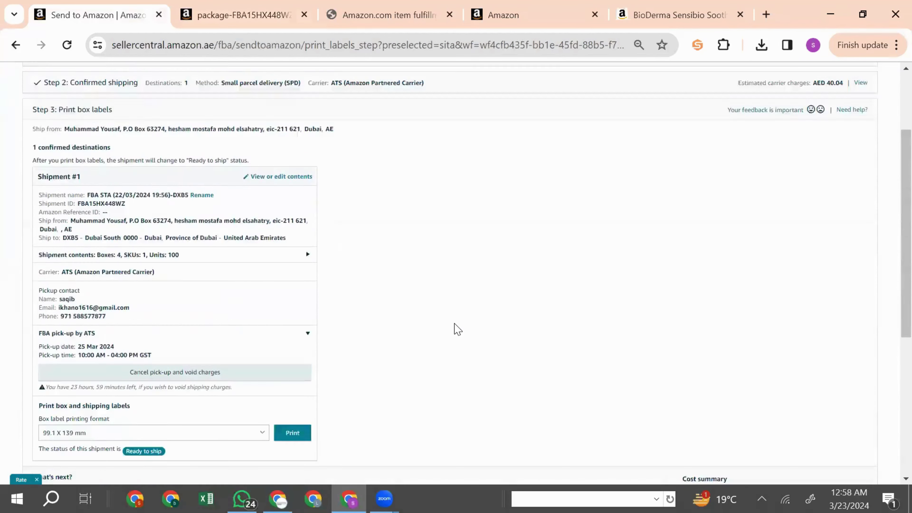
Open the details of the confirmed shipping step and reload the page.
scroll(457, 329, "up", 3)
left_click(861, 197)
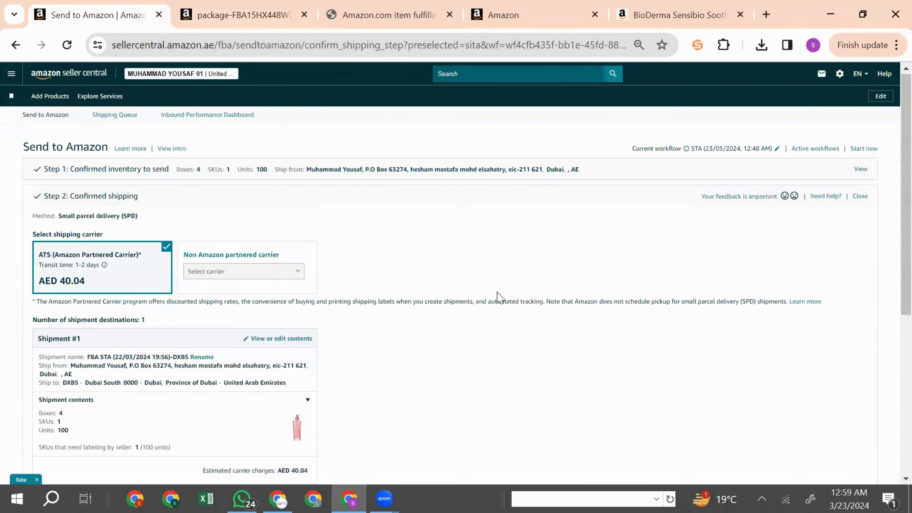
left_click(69, 44)
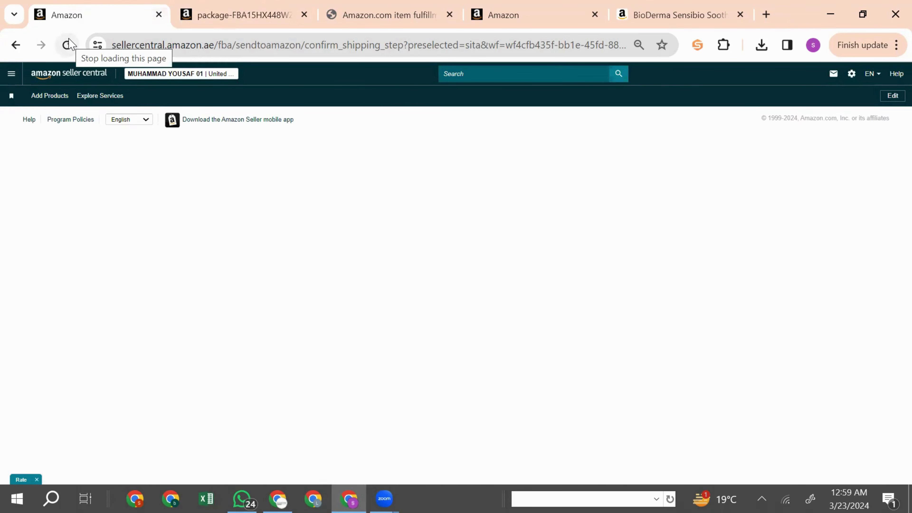
Reload the workflow and reopen the confirmed shipping step to review its carrier, shipment contents and estimated fees.
left_click(70, 46)
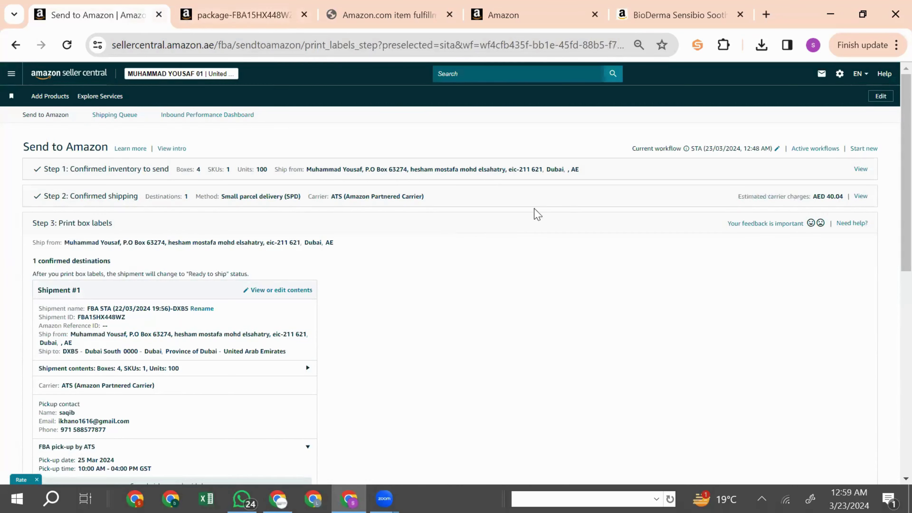
left_click(860, 197)
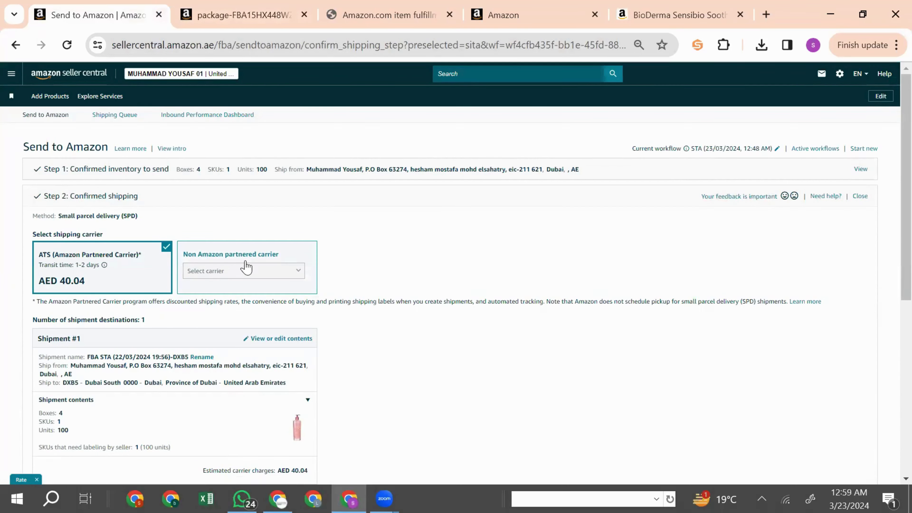
scroll(707, 337, "down", 10)
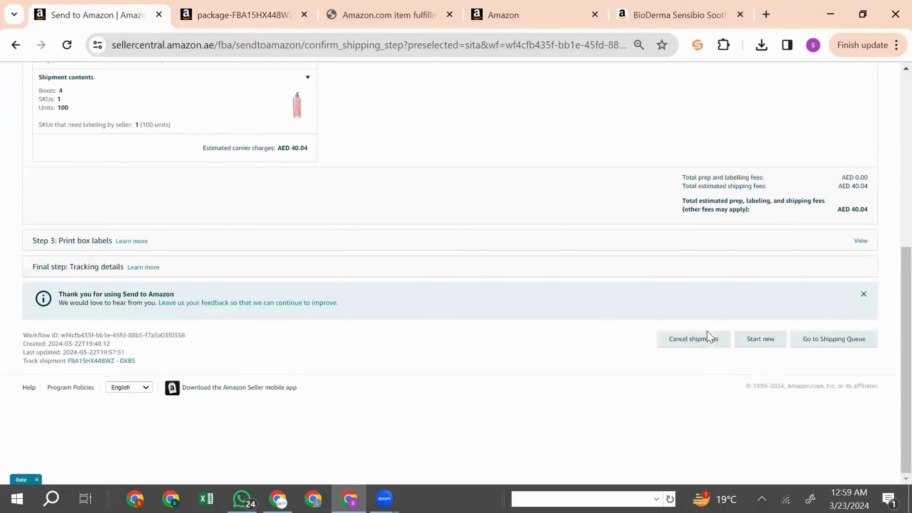
scroll(441, 270, "up", 10)
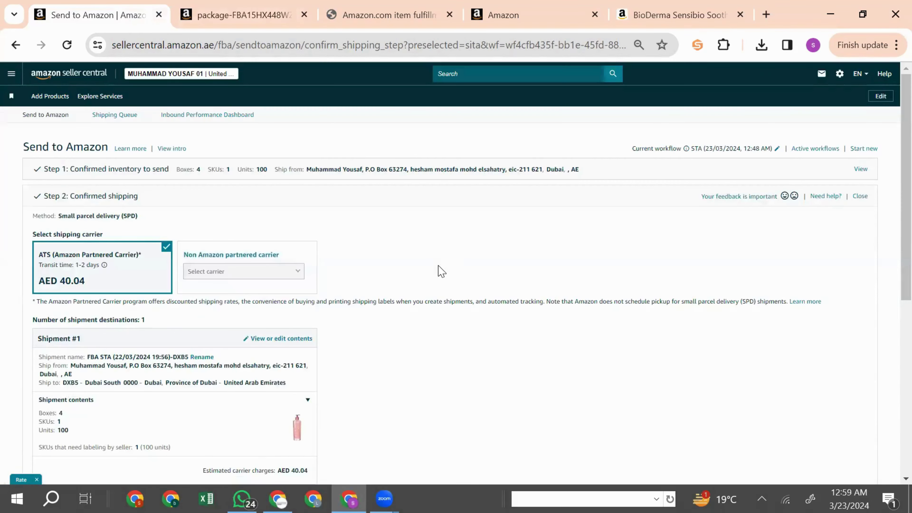
Cancel the workflow's shipments and carrier charges, confirming that the generated FBA box ID and shipping labels will be destroyed.
scroll(440, 270, "down", 10)
left_click(666, 341)
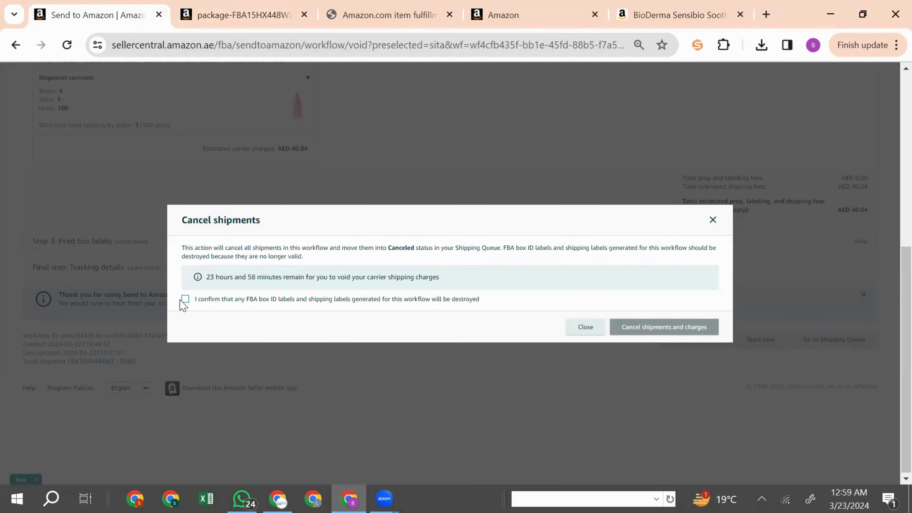
left_click(186, 300)
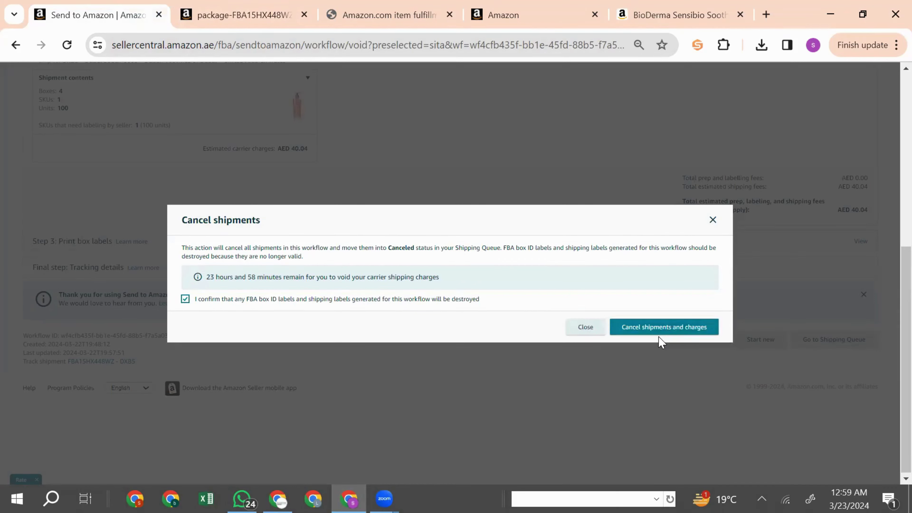
left_click(657, 323)
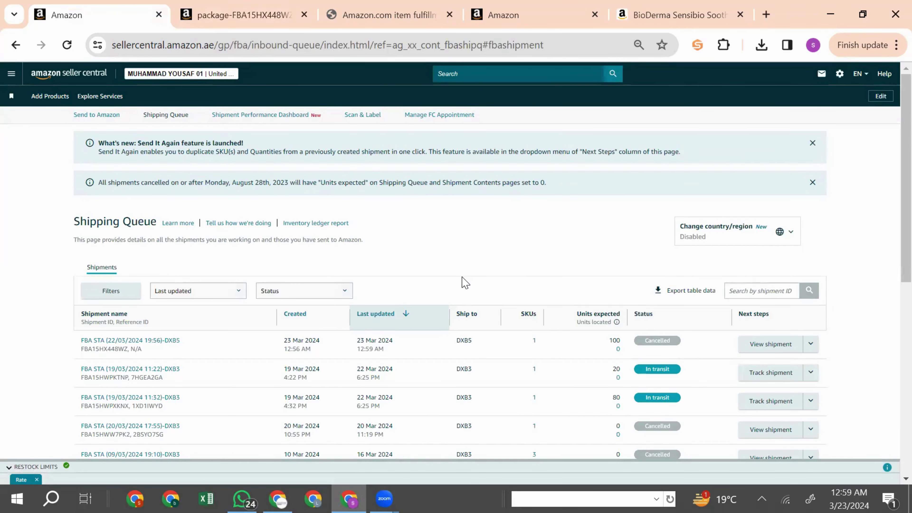
Open the Manage All Inventory page from the Shipping Queue.
left_click(12, 74)
mouse_move(88, 122)
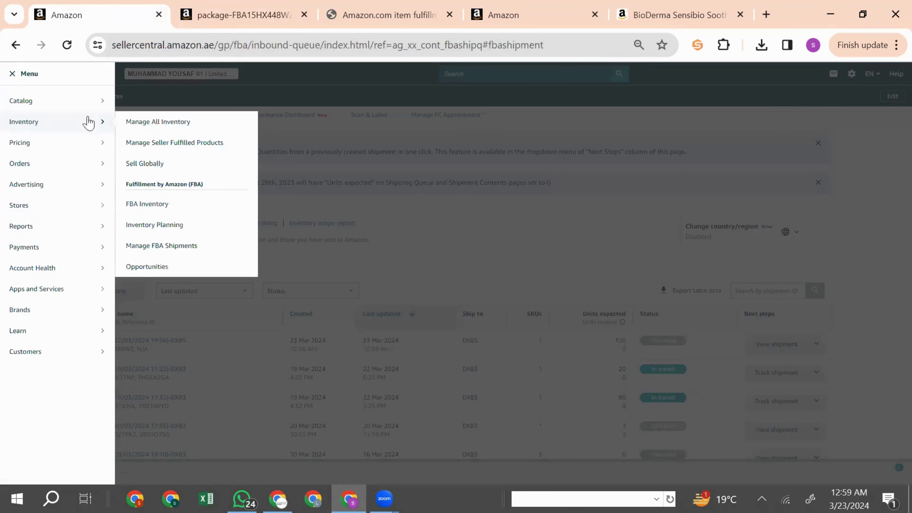
left_click(161, 122)
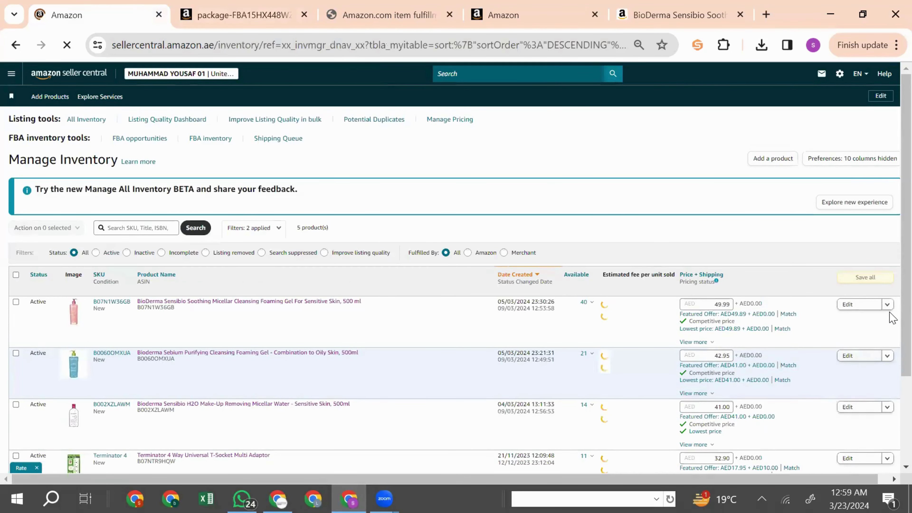
Start a Send/Replenish Inventory workflow for the BioDerma Sensibio Soothing Micellar Cleansing Foaming Gel, reloading the inventory page if its actions do not open.
left_click(888, 304)
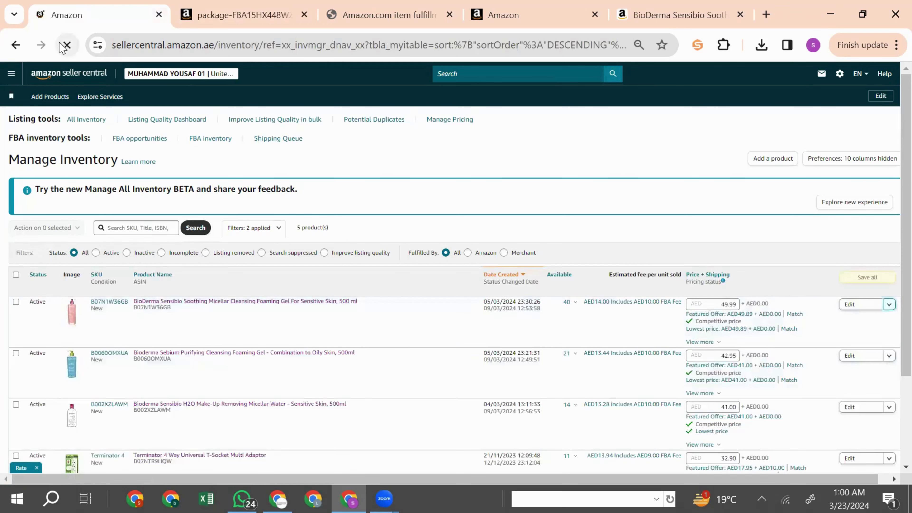
left_click(66, 45)
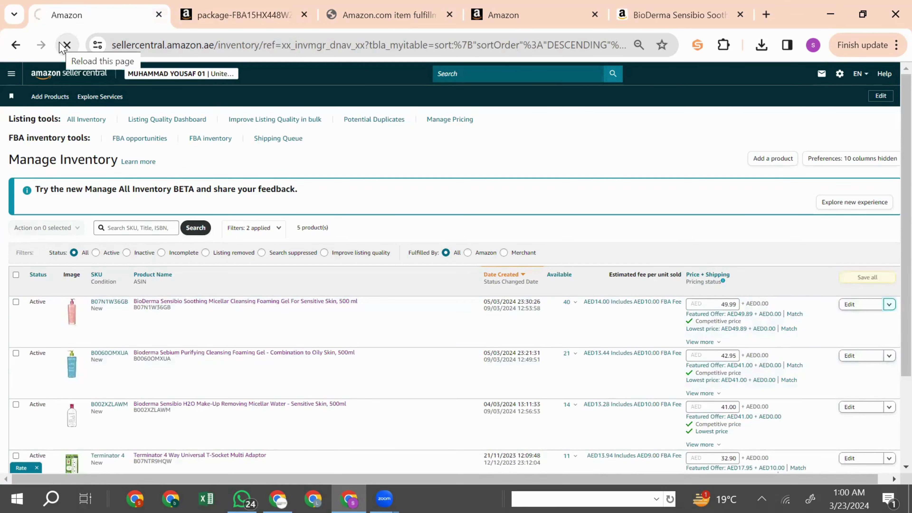
left_click(64, 46)
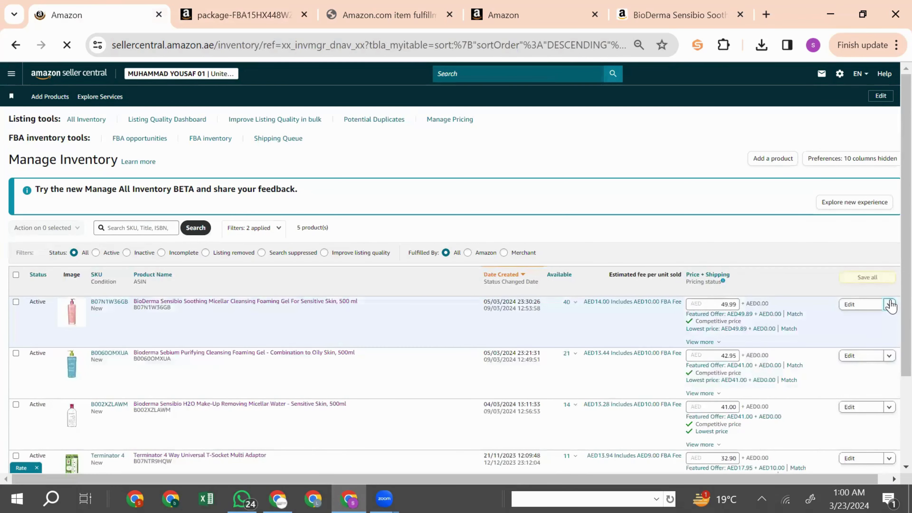
left_click(891, 305)
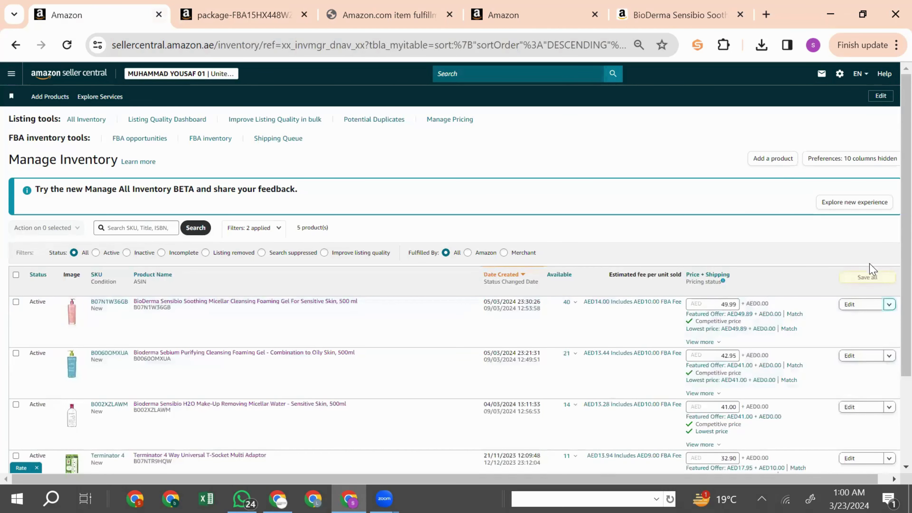
left_click(891, 305)
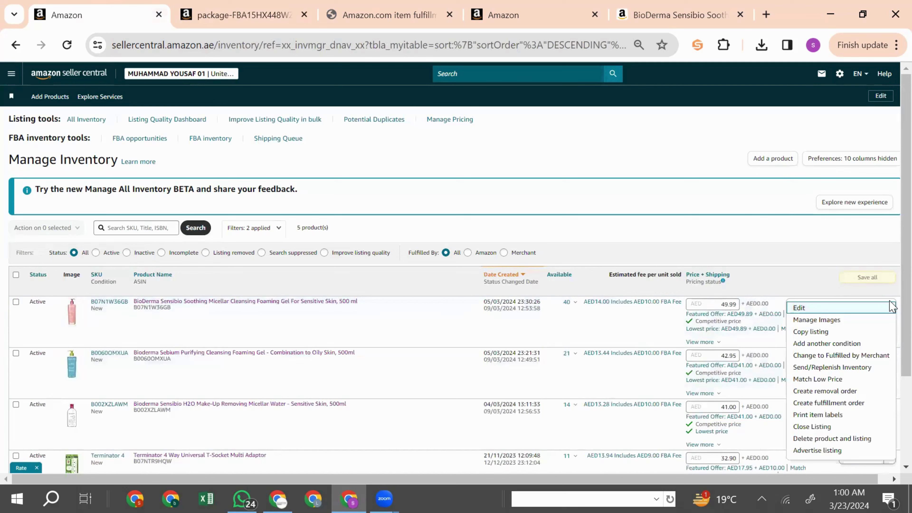
left_click(847, 378)
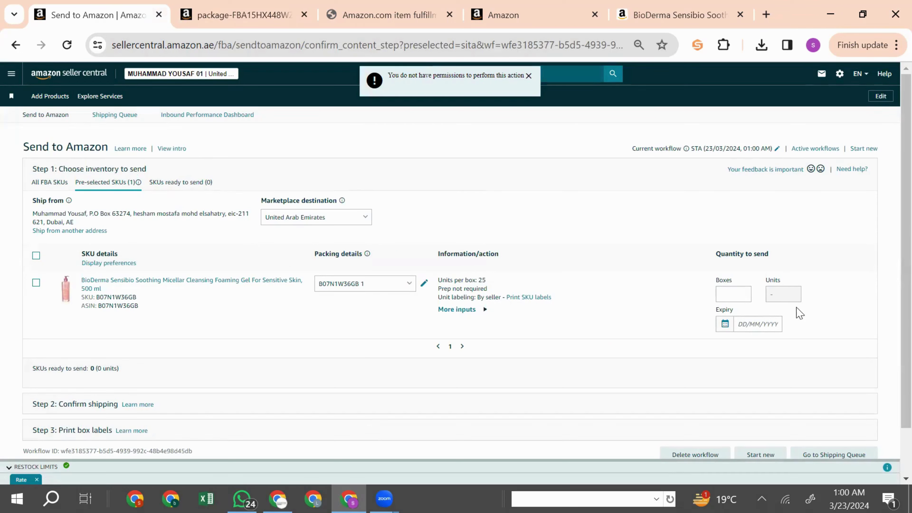
Set the foaming gel's quantity to send to 4 boxes with an expiry date of 06/02/2025.
left_click(720, 295)
type("4")
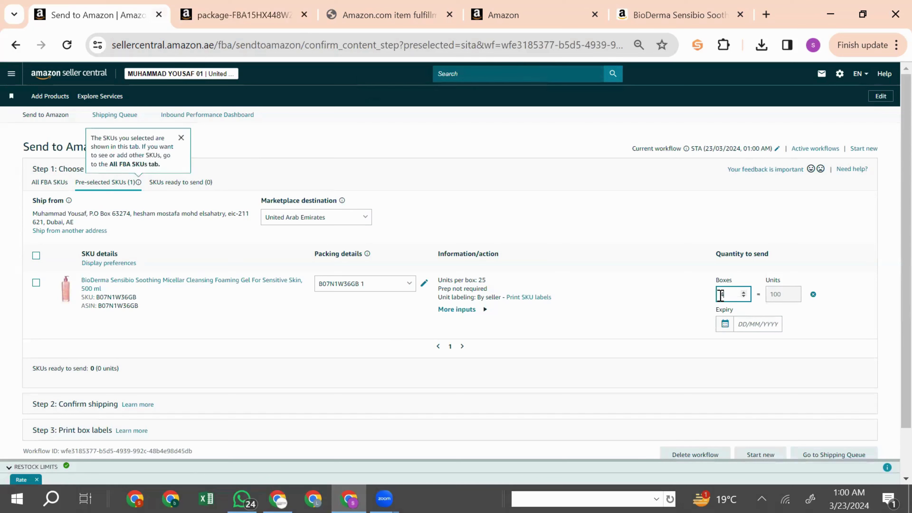
left_click(755, 324)
left_click(841, 341)
left_click(841, 340)
left_click(841, 340)
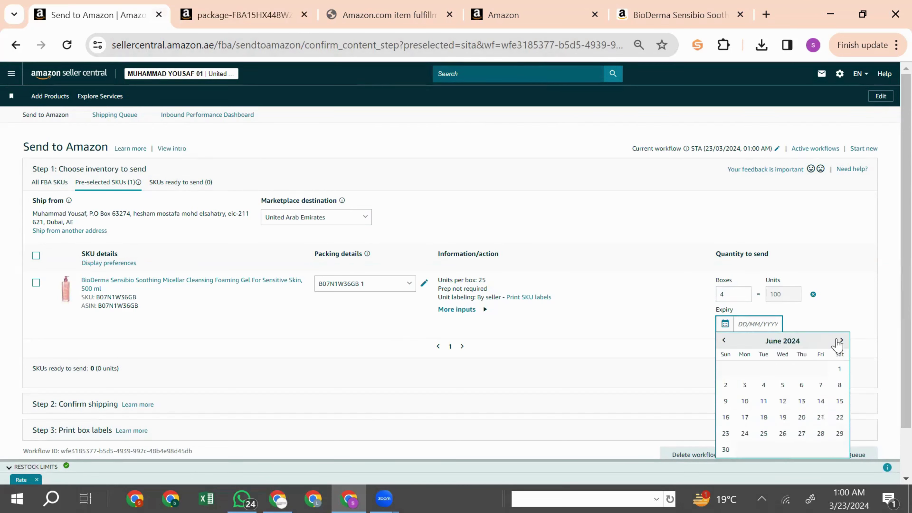
left_click(841, 340)
left_click(841, 341)
left_click(840, 340)
left_click(841, 340)
left_click(841, 340)
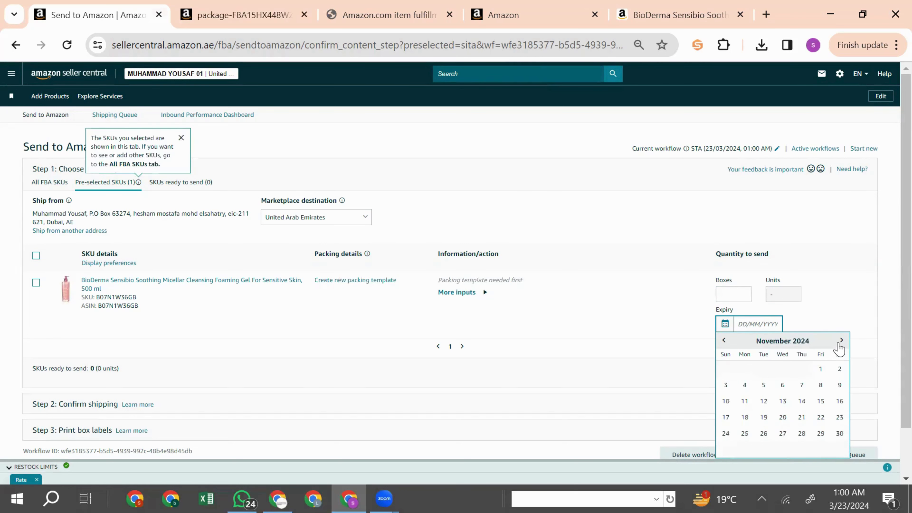
left_click(841, 340)
left_click(841, 340)
left_click(840, 340)
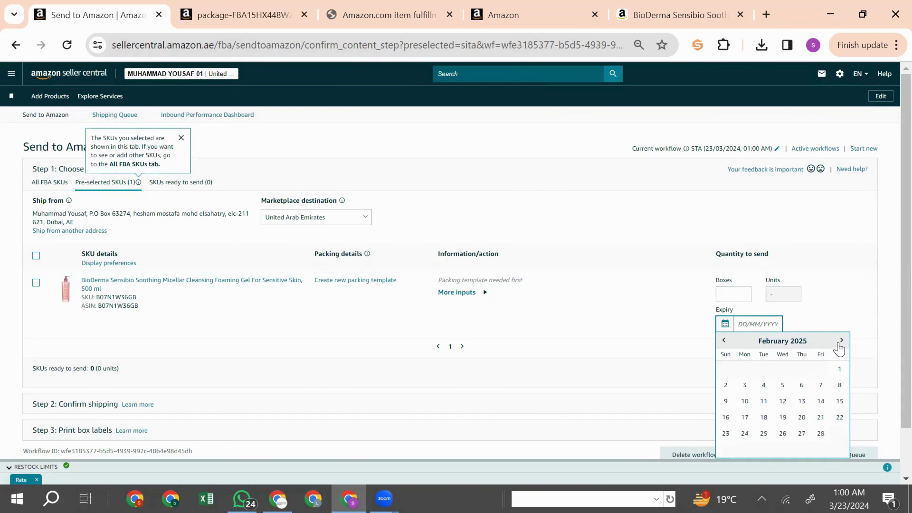
left_click(801, 384)
left_click(736, 290)
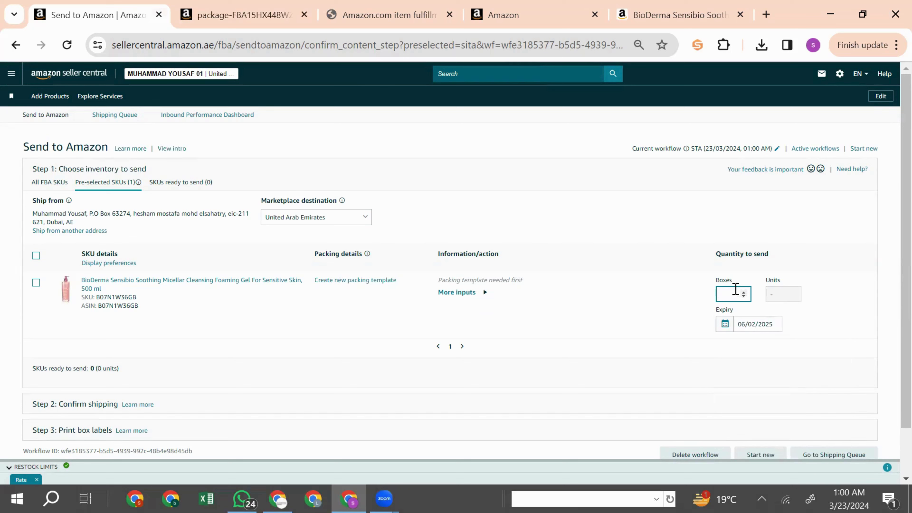
type("4")
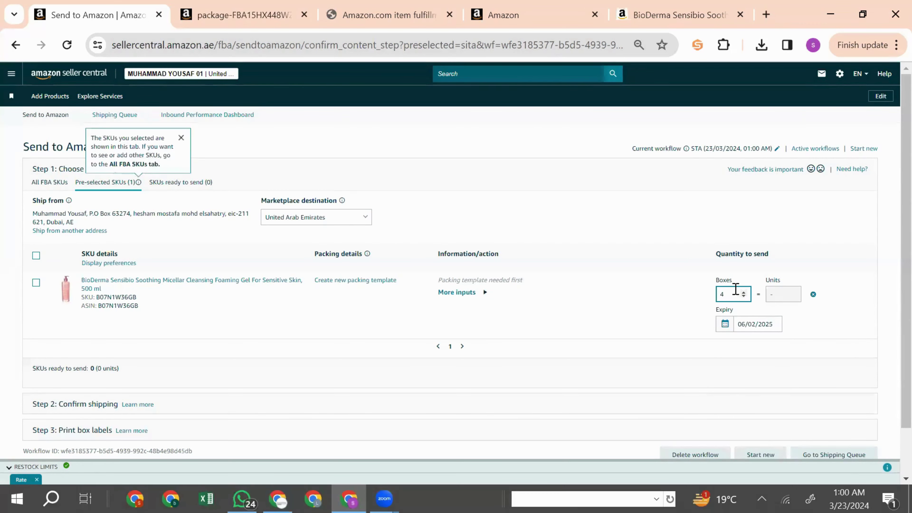
left_click(801, 323)
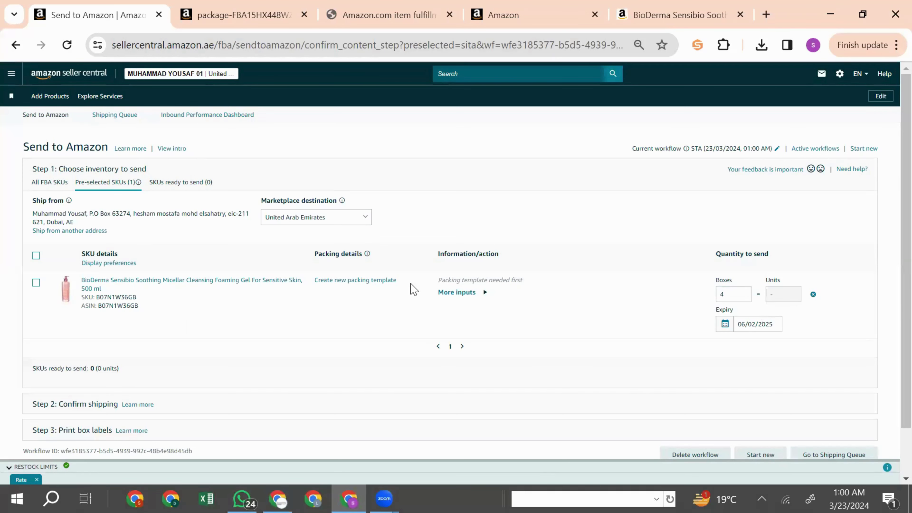
Start a new packing template for the foaming gel and name it with its SKU, B07N1W36GB.
left_click(384, 286)
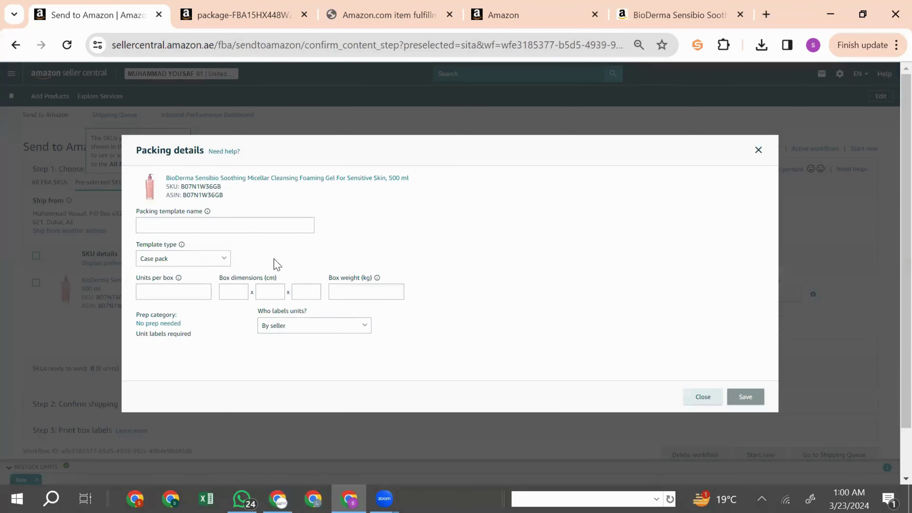
left_click(217, 229)
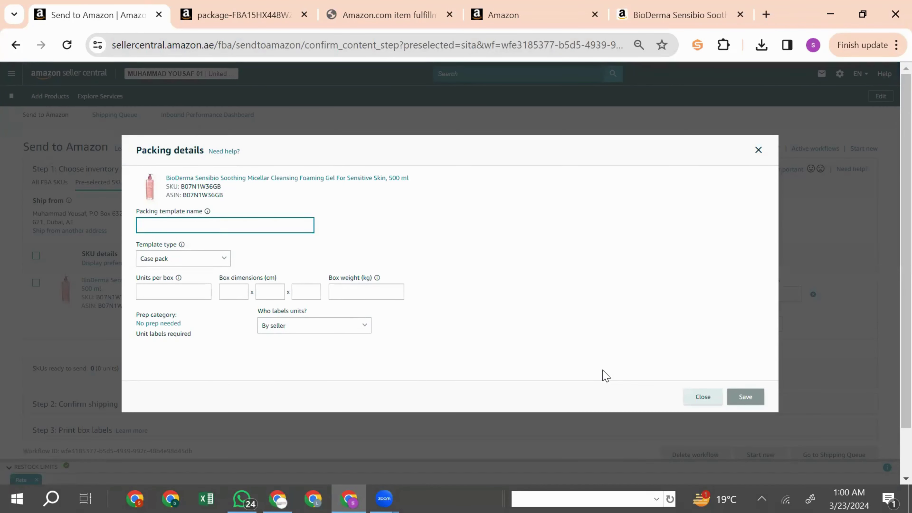
double_click(202, 184)
key("ctrl+c")
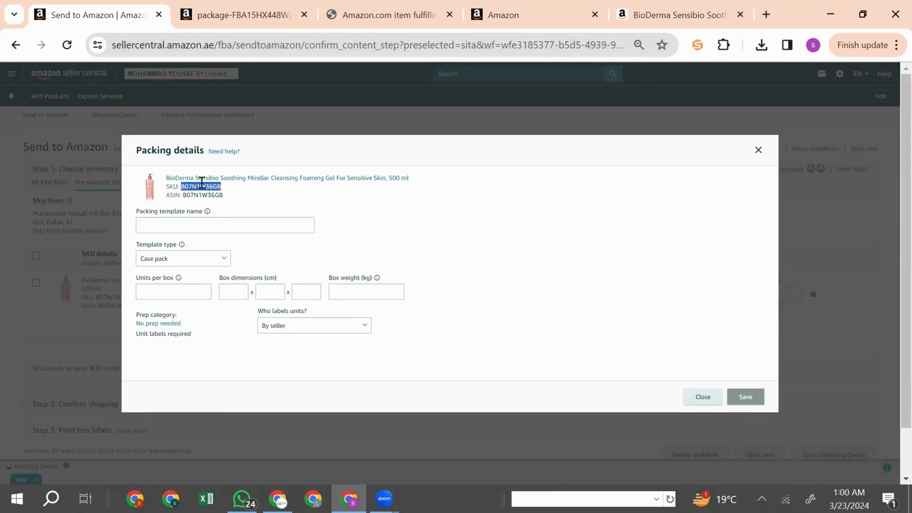
left_click(169, 219)
key("ctrl+v")
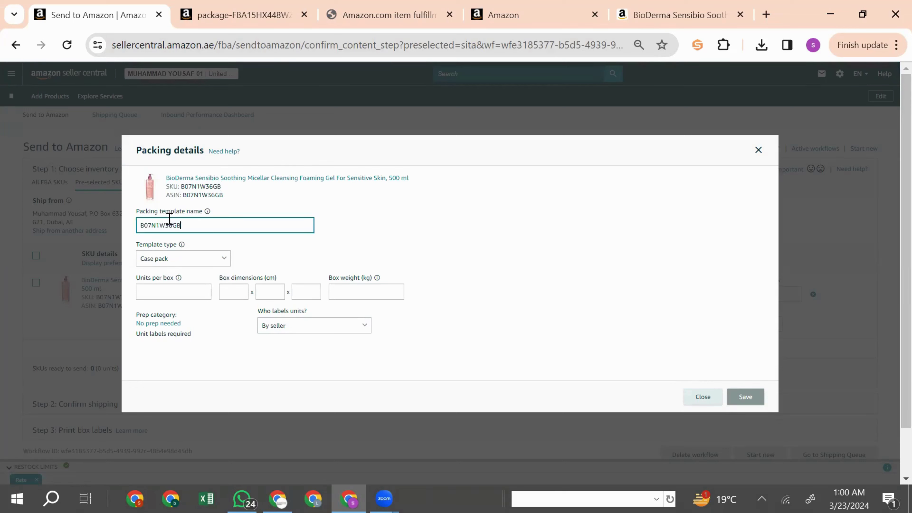
Set the case pack to 25 units per box, 10 x 10 x 7 cm and 7 kg, and save the template.
left_click(159, 293)
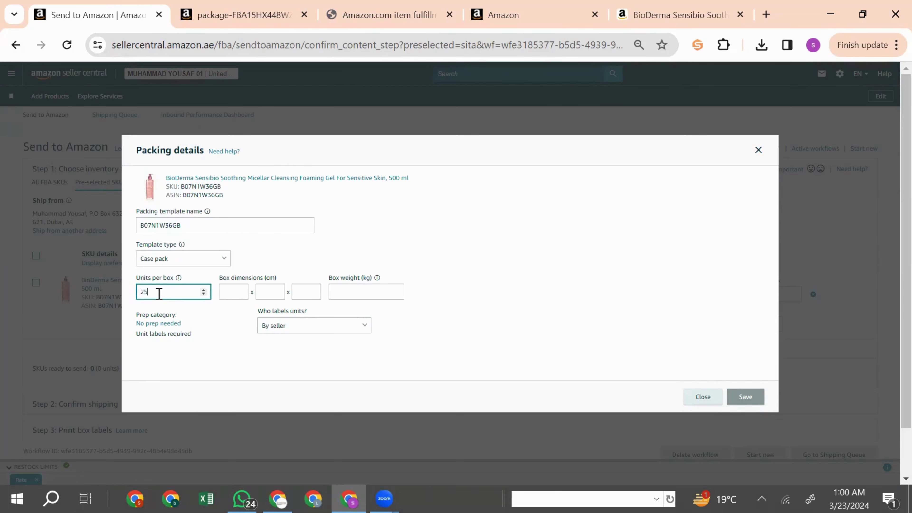
left_click(227, 292)
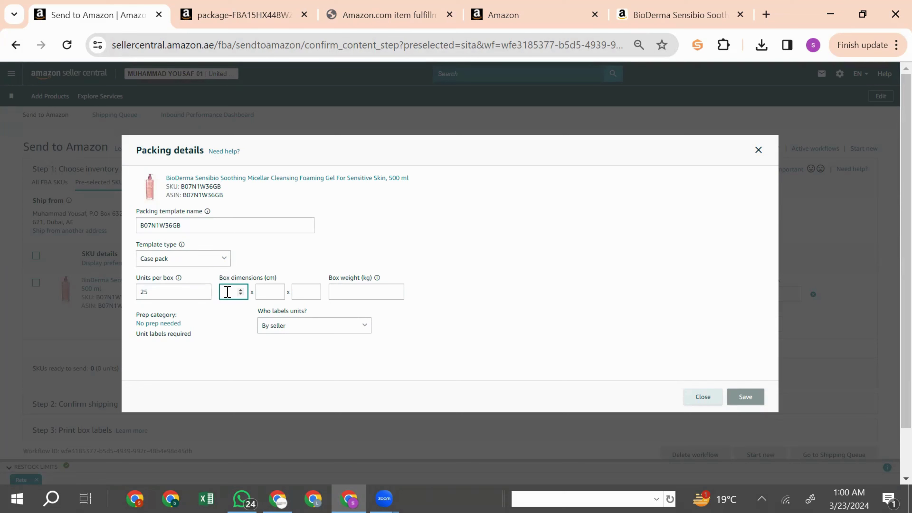
left_click(267, 292)
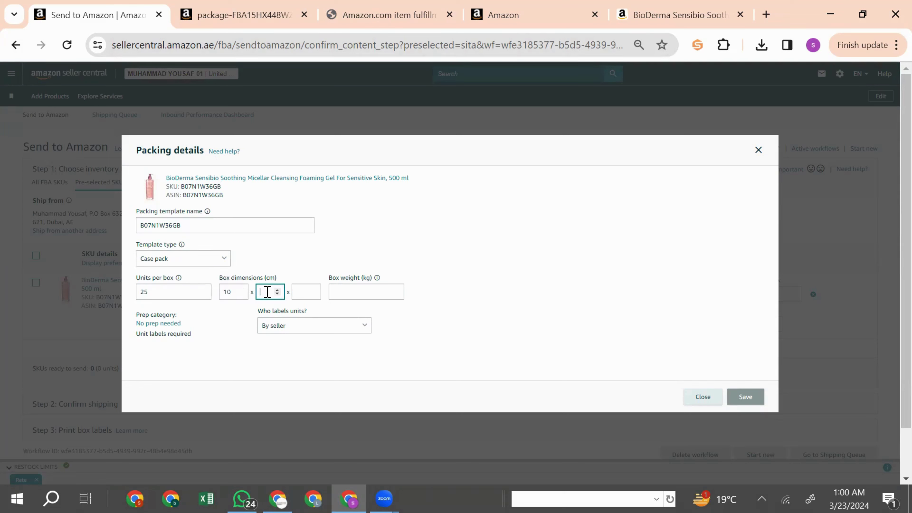
left_click(305, 295)
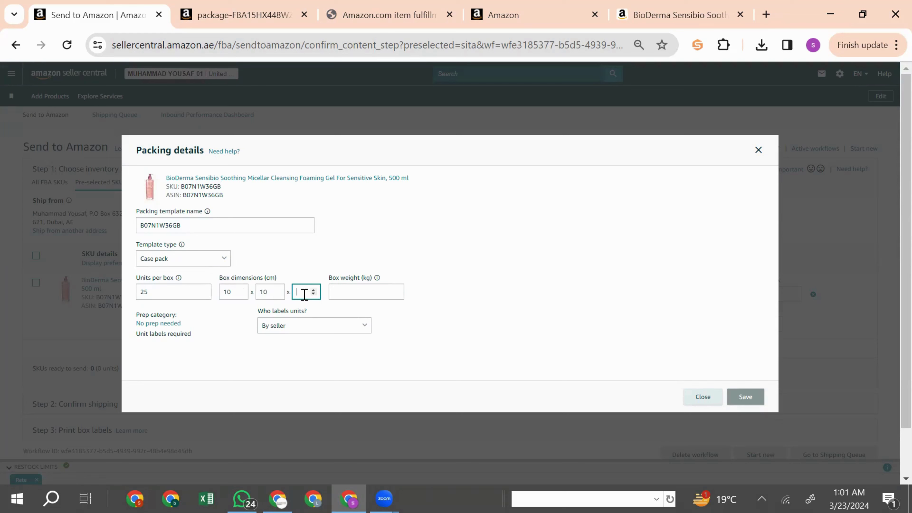
left_click(365, 291)
type("7")
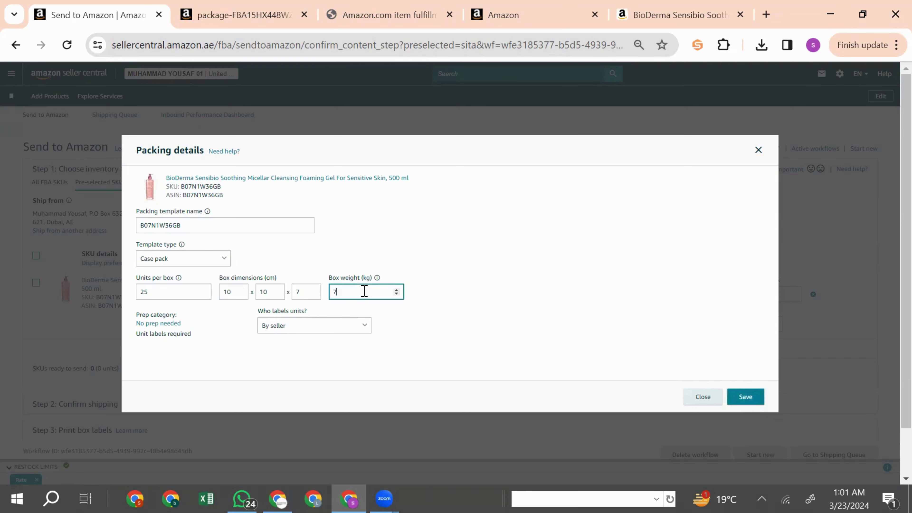
left_click(745, 399)
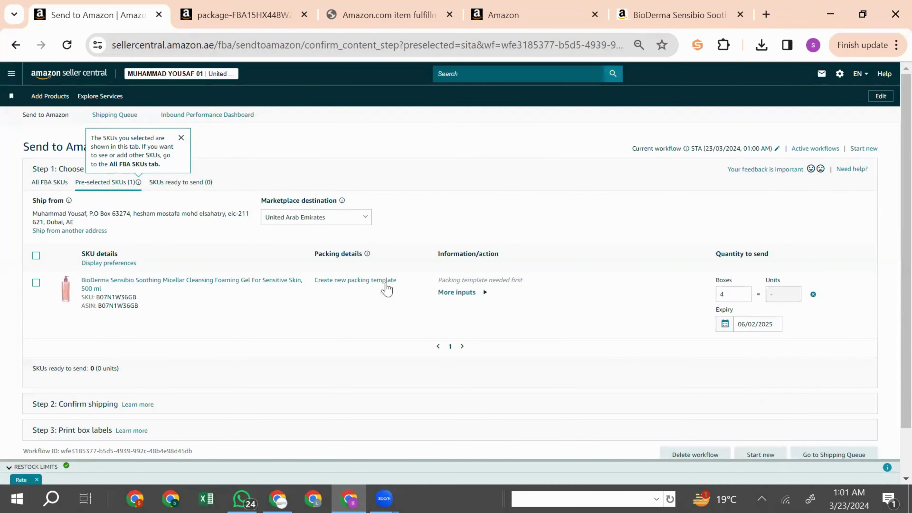
Dismiss the blank packing details form and reload the Send to Amazon page to load the saved packing template.
left_click(353, 284)
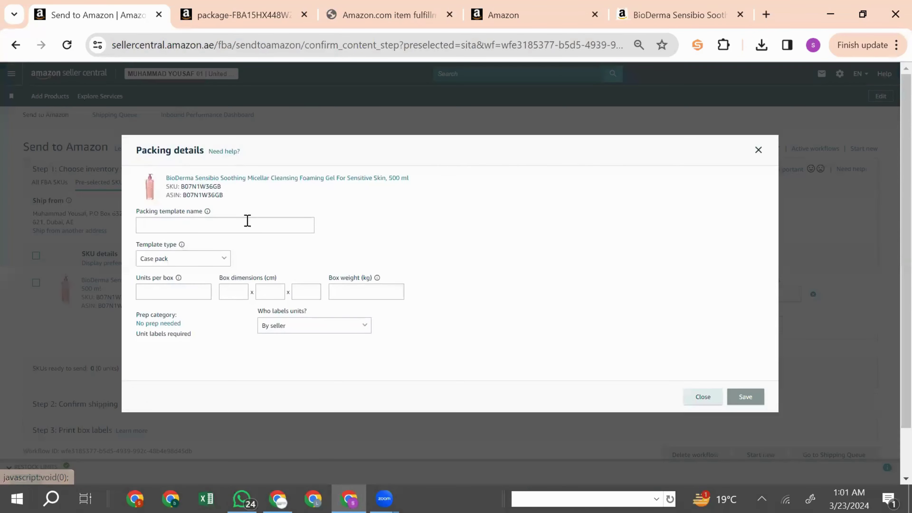
left_click(702, 129)
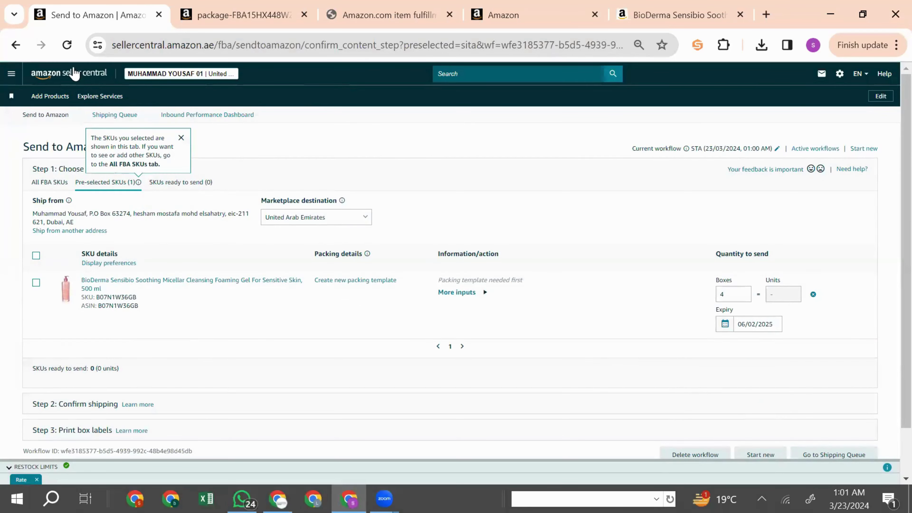
left_click(68, 45)
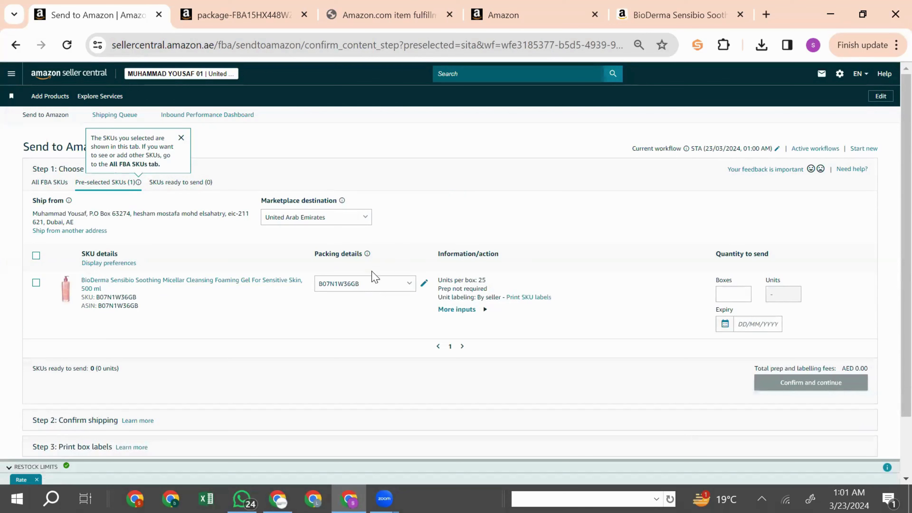
Set the foaming gel's quantity to send to 4 boxes with an expiry date of 01/02/2025.
left_click(737, 292)
left_click(747, 323)
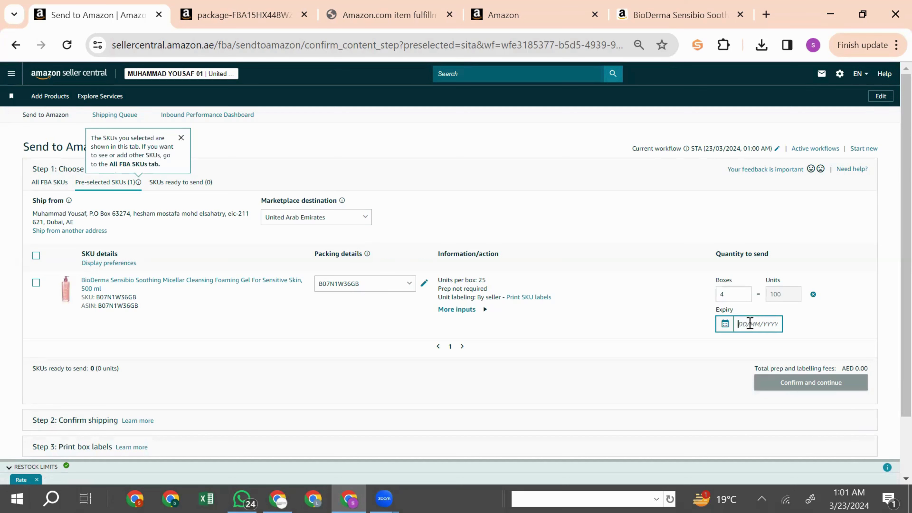
left_click(842, 341)
left_click(842, 340)
left_click(841, 340)
left_click(841, 341)
left_click(841, 340)
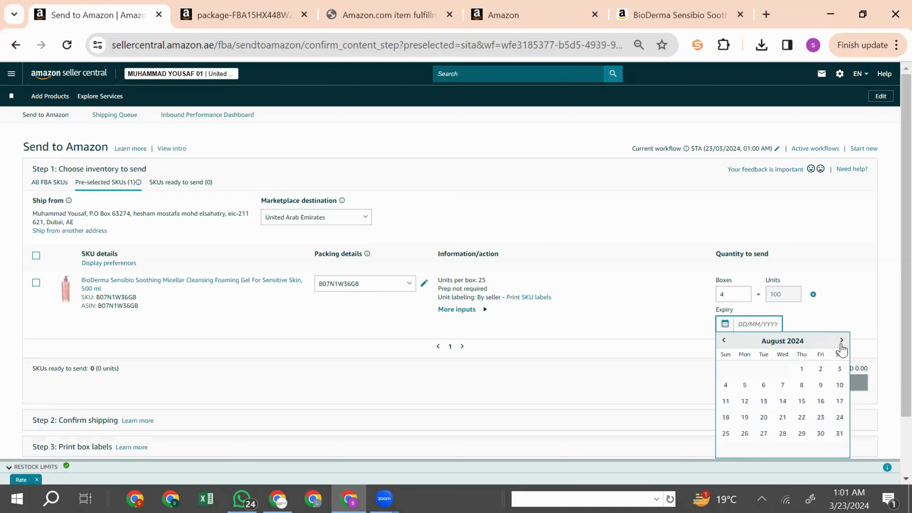
left_click(842, 340)
left_click(842, 340)
left_click(842, 340)
left_click(842, 340)
left_click(841, 340)
left_click(839, 370)
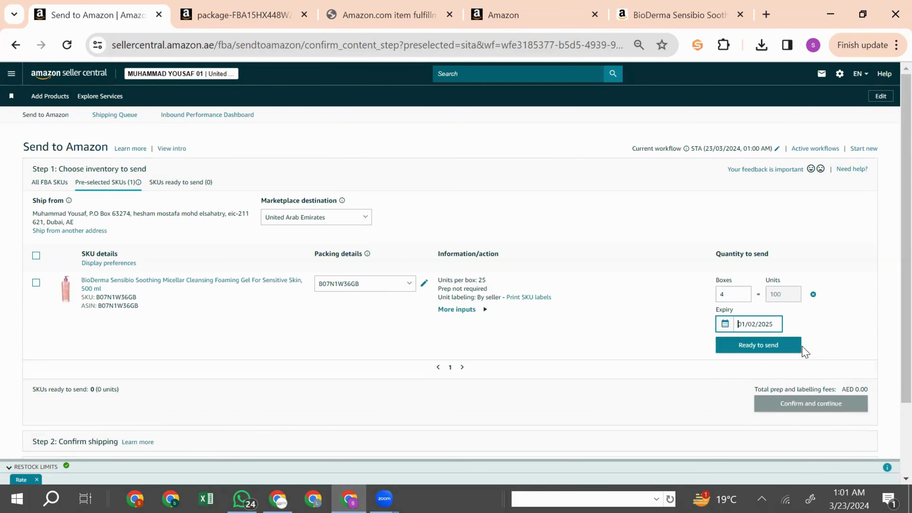
Mark the foaming gel as ready to send and confirm the inventory to continue to shipping.
left_click(758, 346)
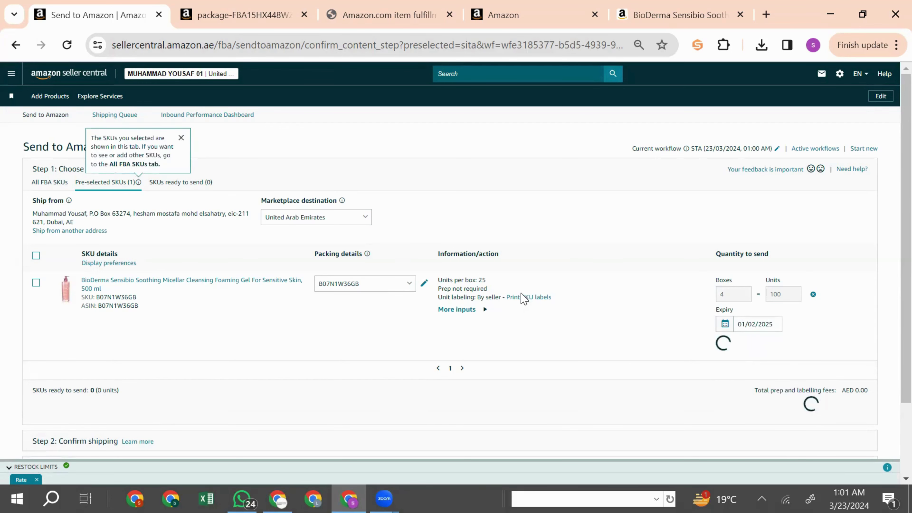
scroll(534, 308, "down", 2)
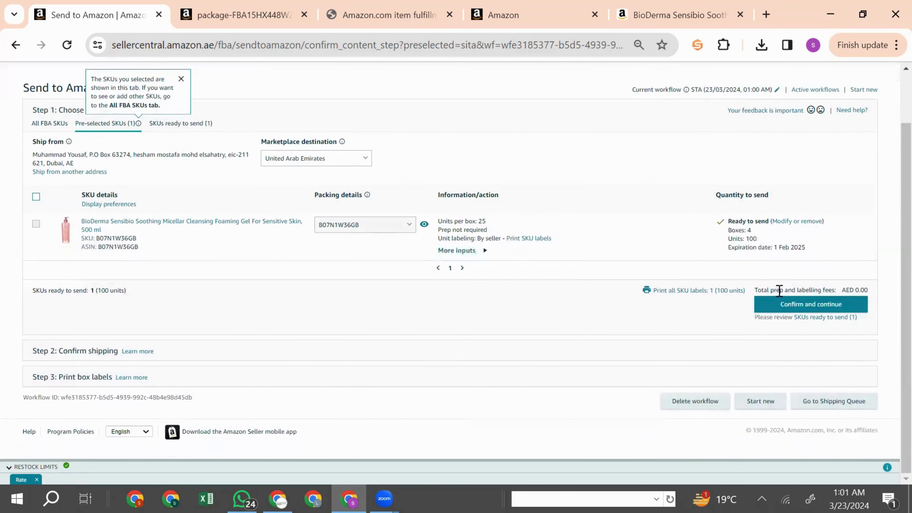
left_click(809, 308)
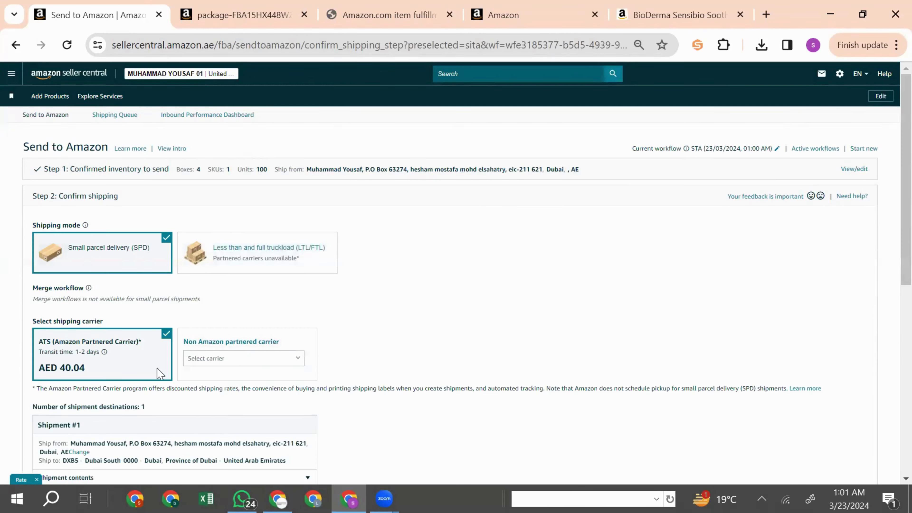
Choose Other as the non-Amazon partnered carrier and review the shipment contents and fees.
left_click(240, 358)
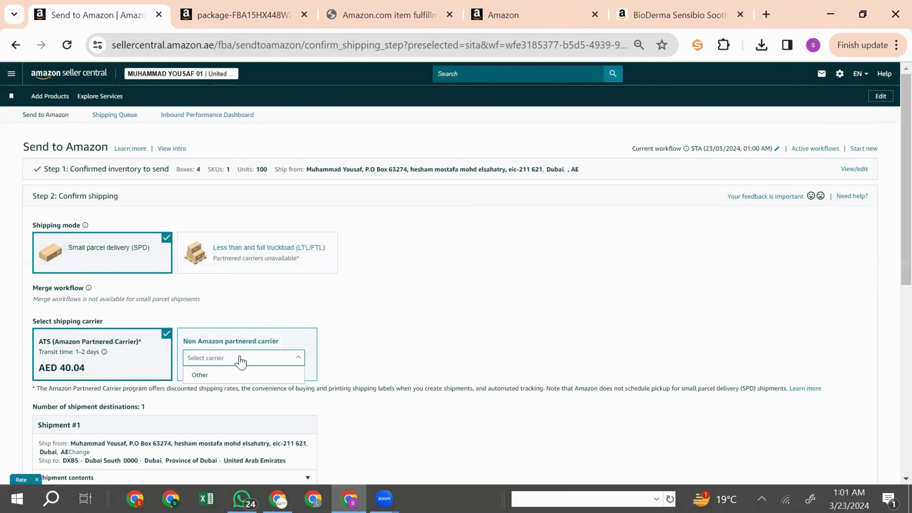
left_click(226, 376)
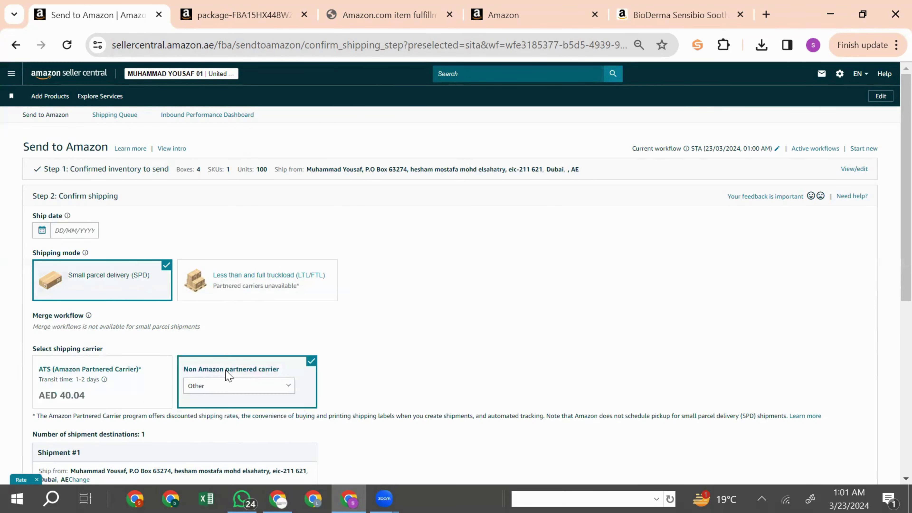
scroll(572, 351, "down", 6)
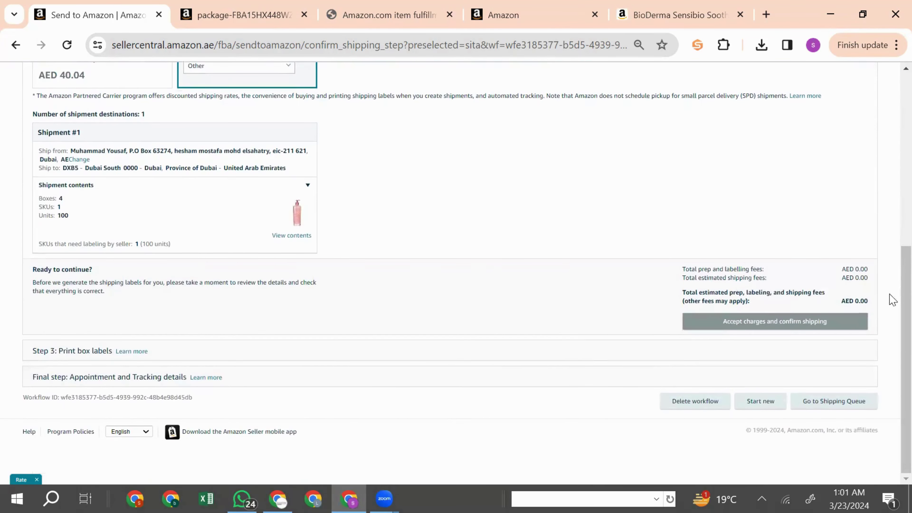
scroll(147, 289, "up", 3)
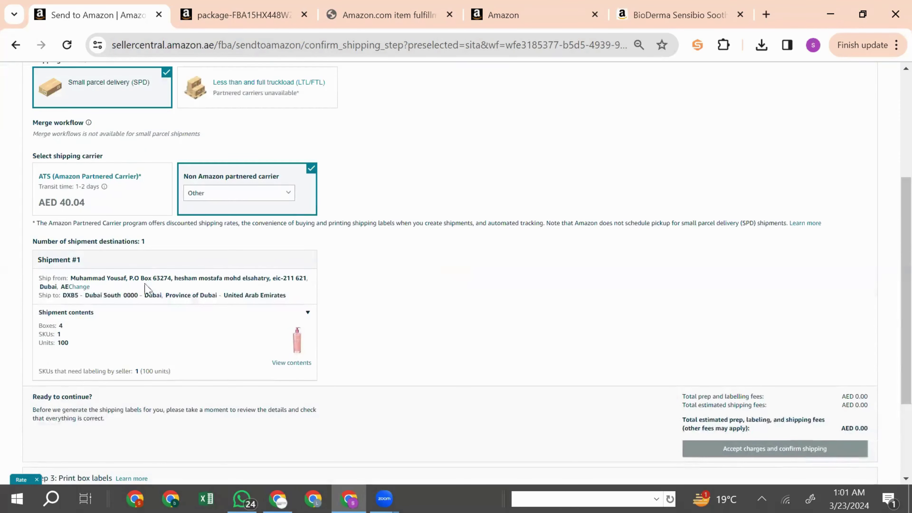
scroll(206, 306, "down", 2)
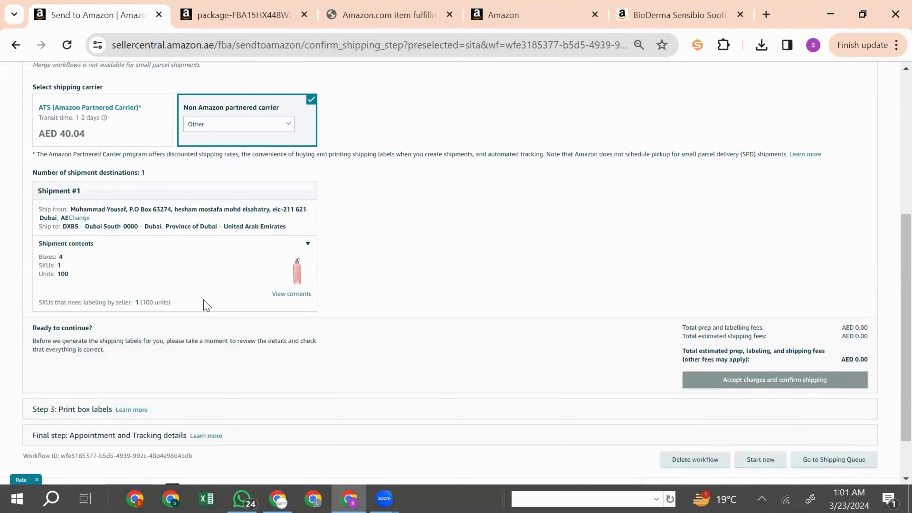
scroll(328, 277, "down", 2)
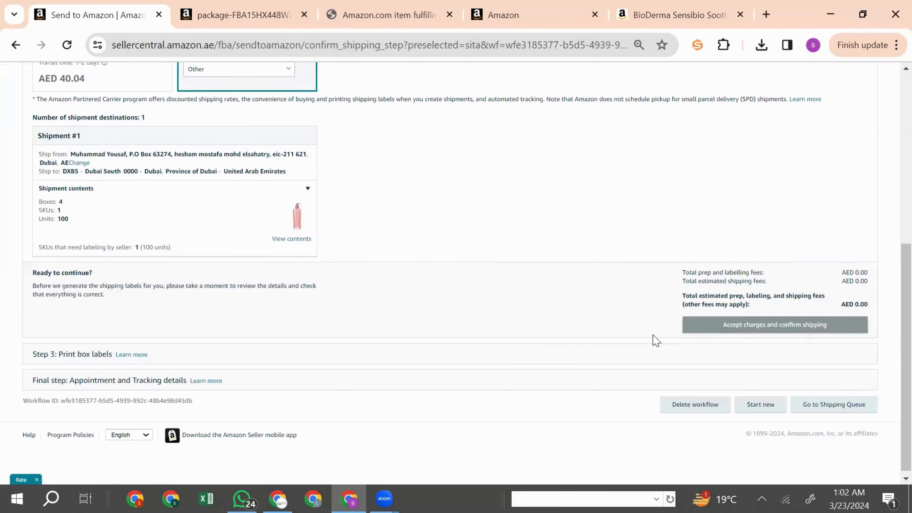
Set the ship date to 24/03/2024, then accept the charges and confirm shipping.
scroll(429, 267, "up", 5)
scroll(430, 268, "up", 3)
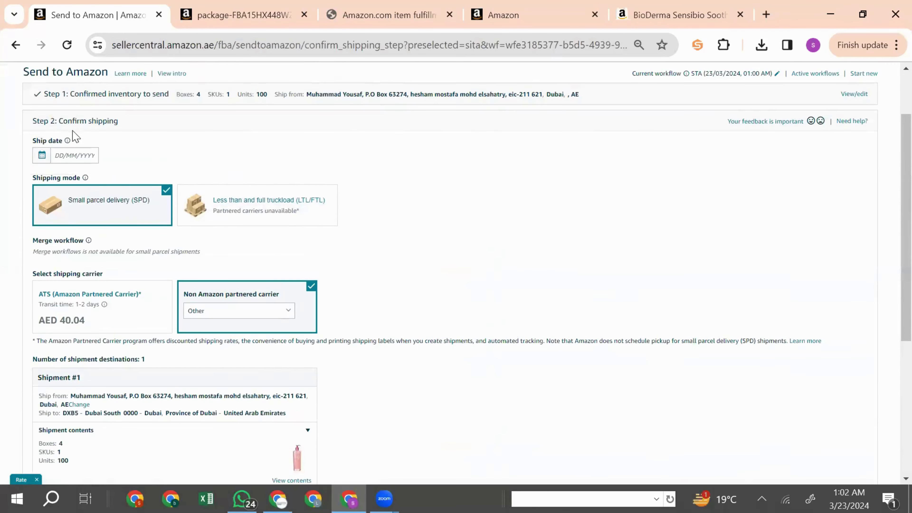
left_click(73, 153)
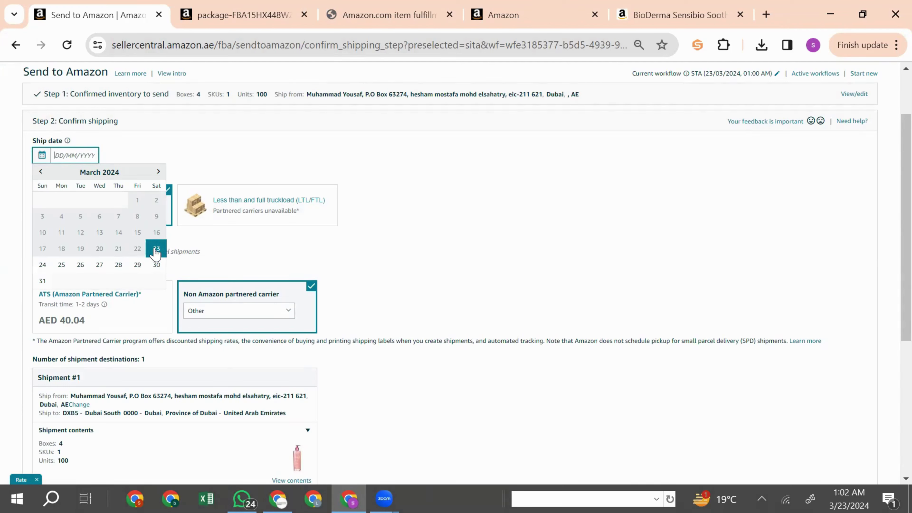
left_click(50, 266)
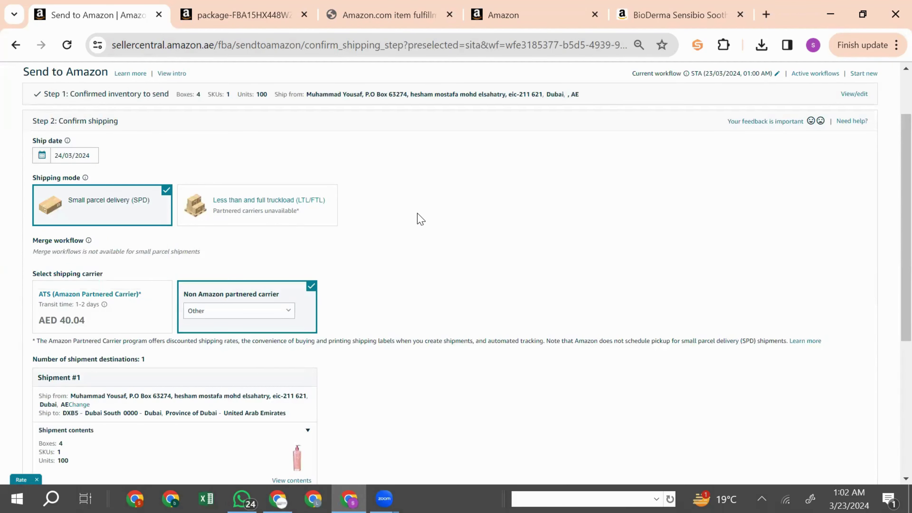
scroll(419, 218, "down", 3)
scroll(420, 219, "down", 3)
left_click(768, 328)
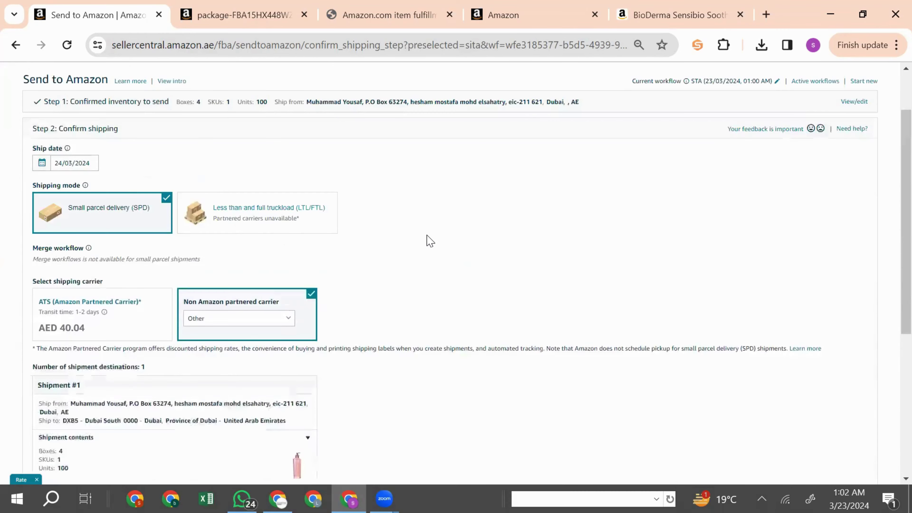
scroll(480, 284, "down", 5)
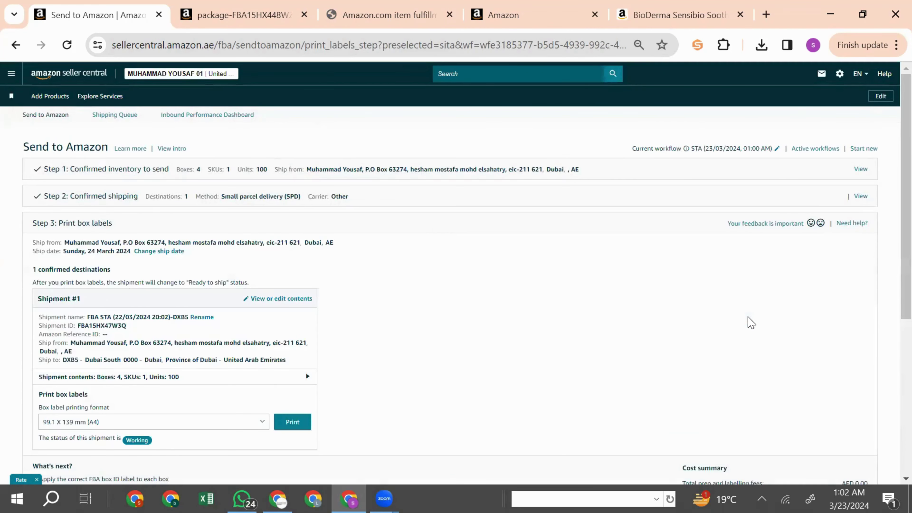
Print the box labels in 99.1 X 139 mm (A4) format and look over the labels in the PDF.
scroll(750, 322, "down", 3)
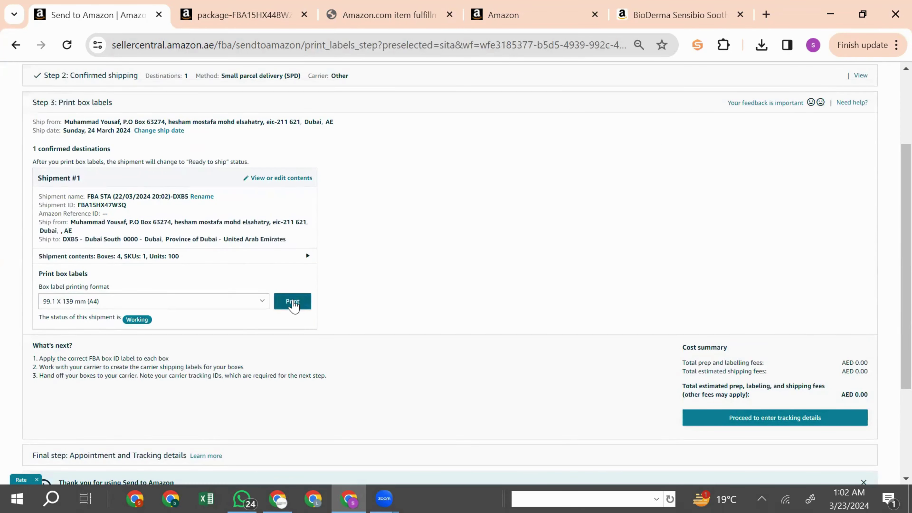
left_click(293, 302)
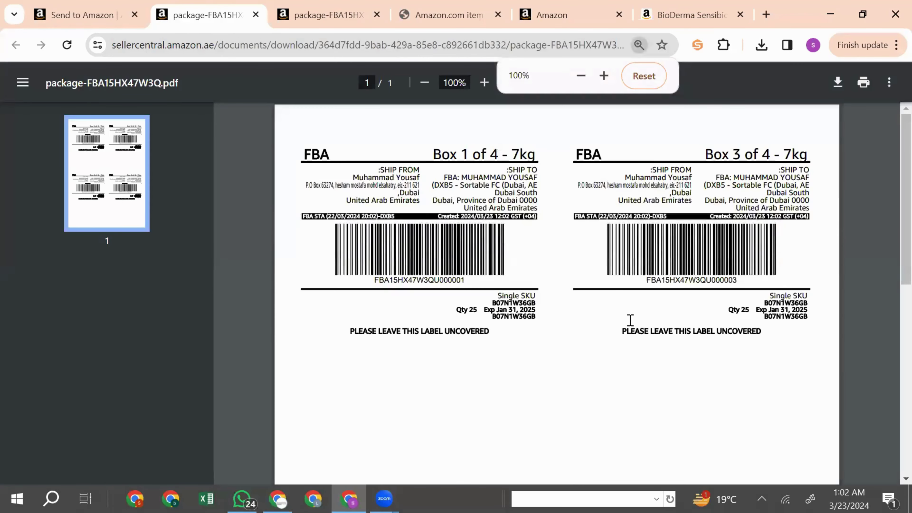
scroll(539, 250, "down", 5)
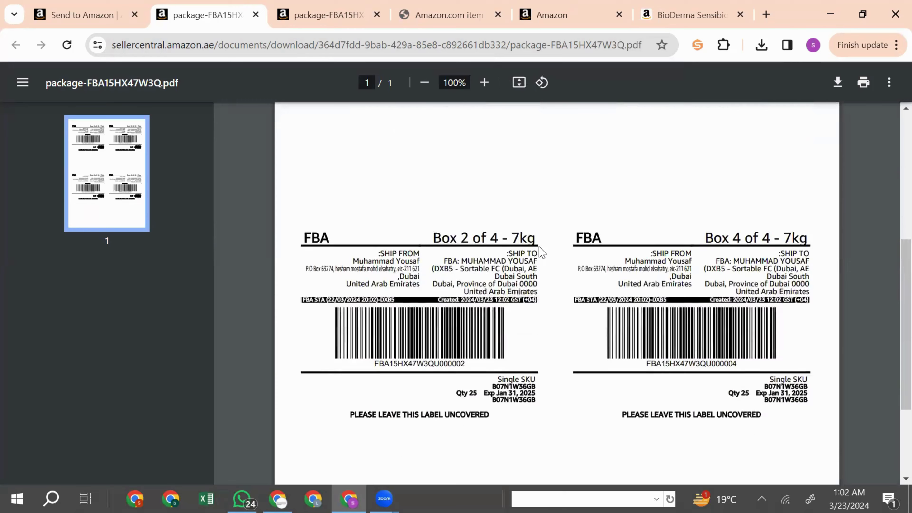
scroll(539, 250, "down", 3)
scroll(540, 250, "up", 10)
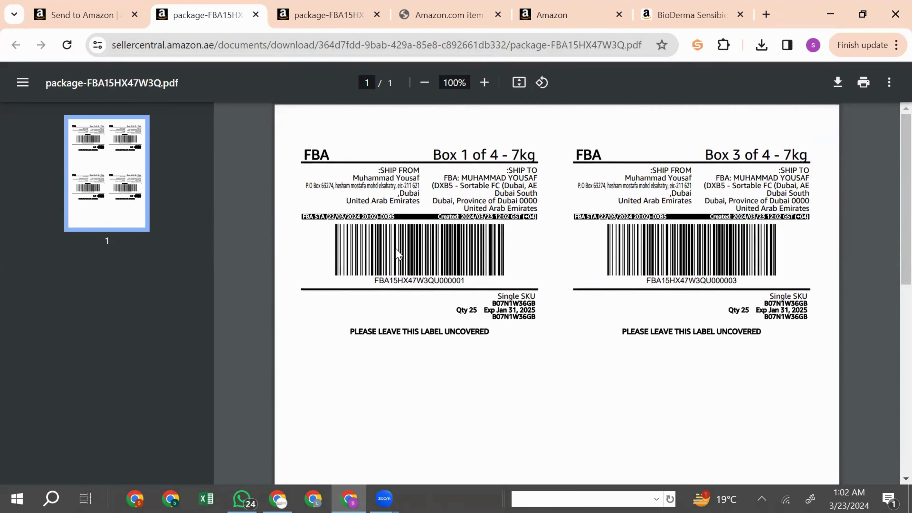
scroll(617, 312, "down", 10)
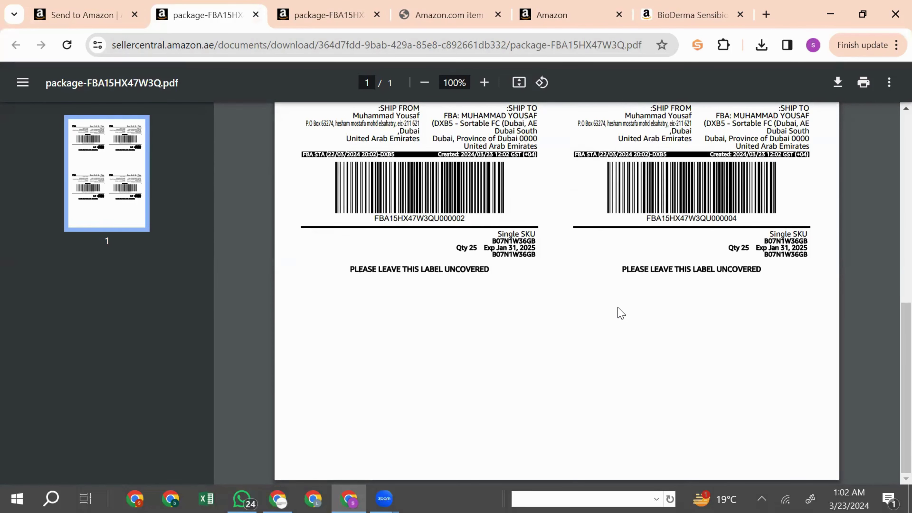
scroll(620, 312, "up", 10)
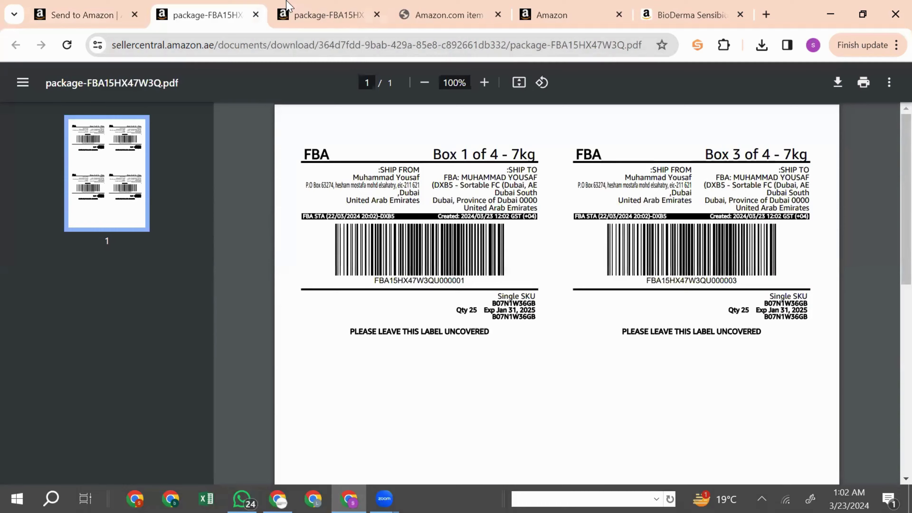
Return to the Send to Amazon workflow and proceed to entering the tracking details.
left_click(85, 15)
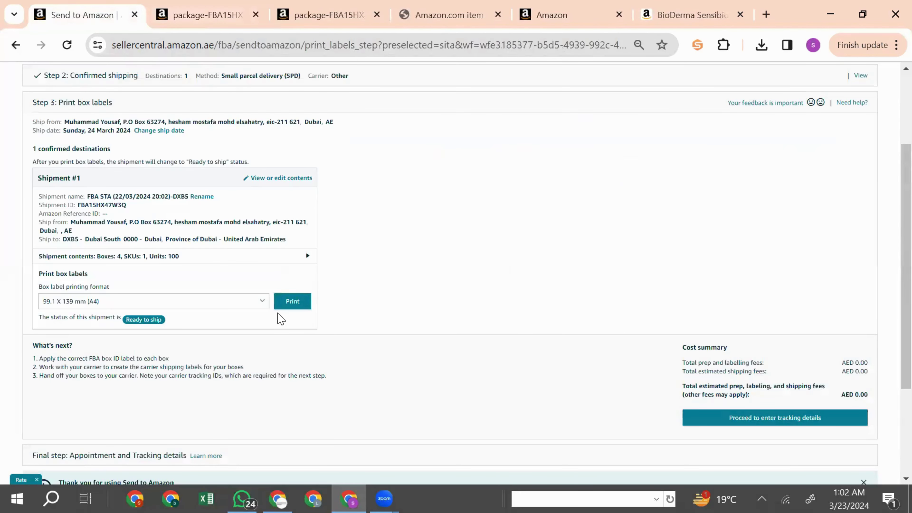
scroll(280, 318, "down", 4)
scroll(694, 339, "up", 1)
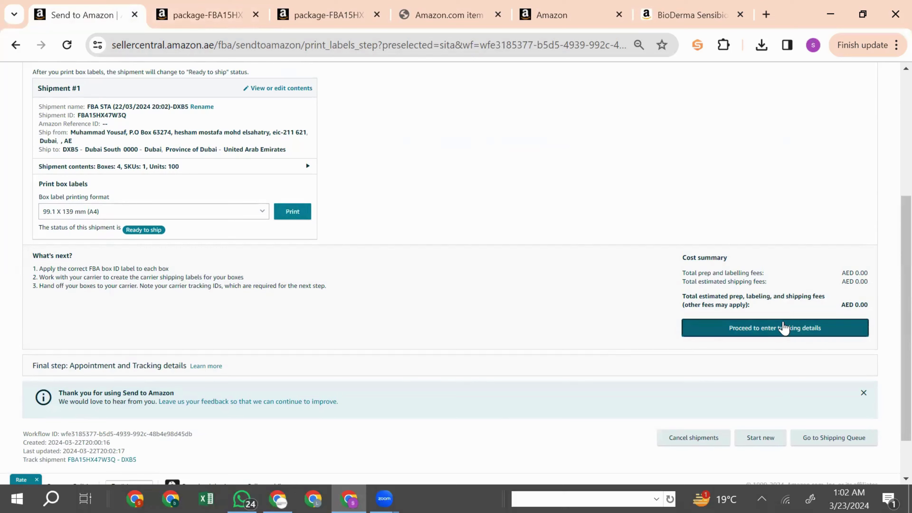
left_click(784, 328)
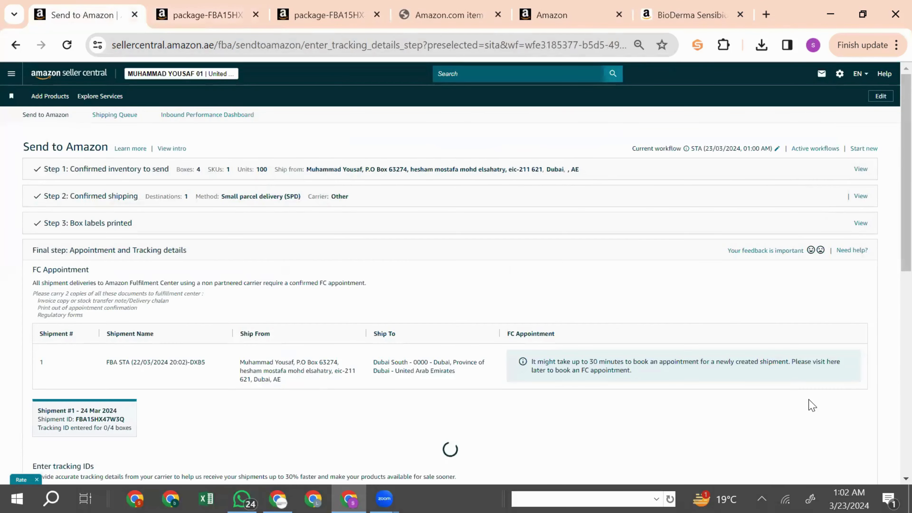
Examine the tracking number fields for each of the four boxes in the final step.
scroll(444, 320, "down", 6)
scroll(449, 319, "down", 2)
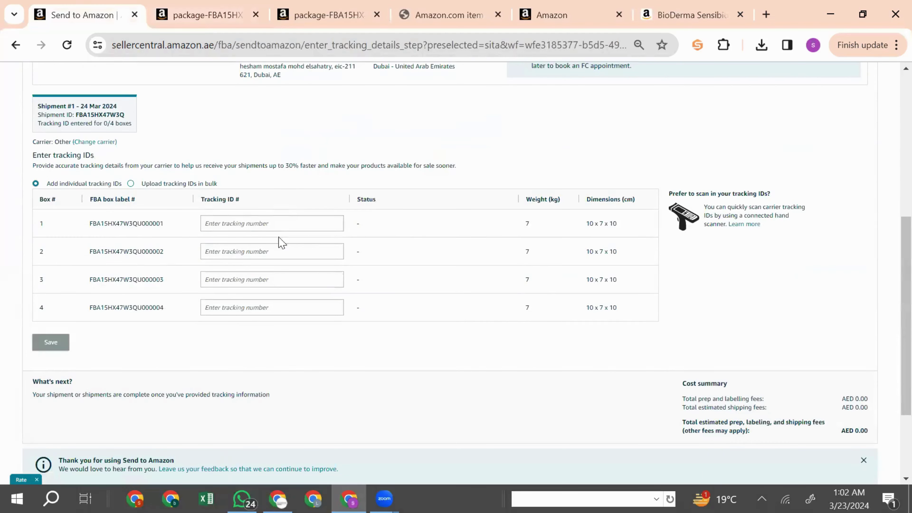
left_click(254, 223)
left_click(241, 251)
left_click(238, 294)
left_click(228, 280)
left_click(229, 307)
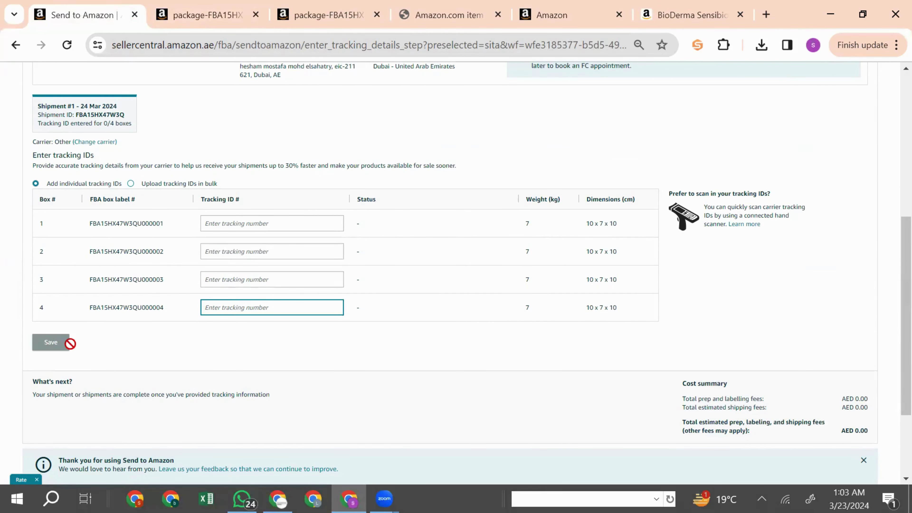
scroll(219, 340, "up", 8)
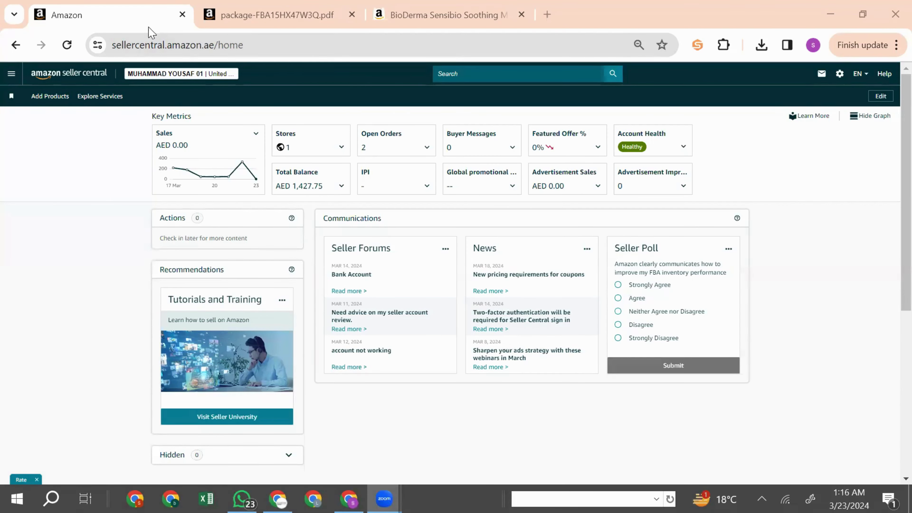
Go to the FBA shipping queue and open the booking page for a fulfilment centre appointment.
left_click(11, 77)
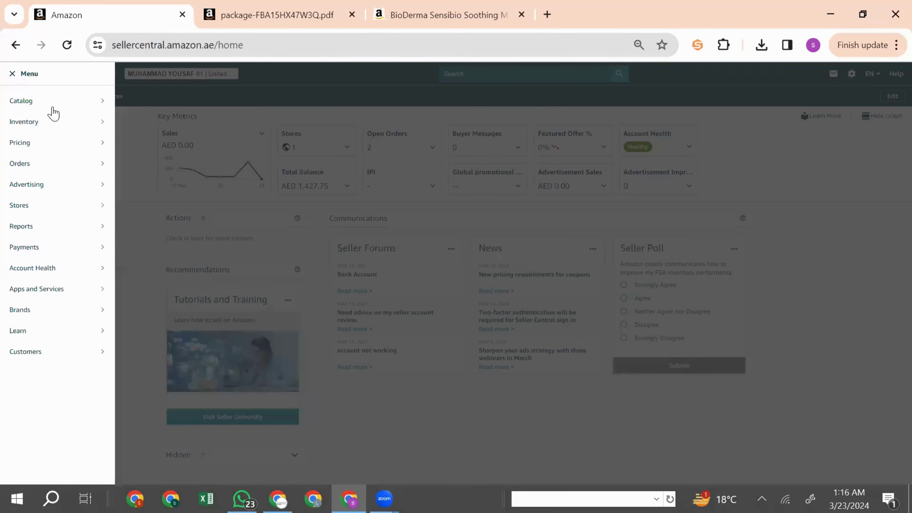
mouse_move(56, 132)
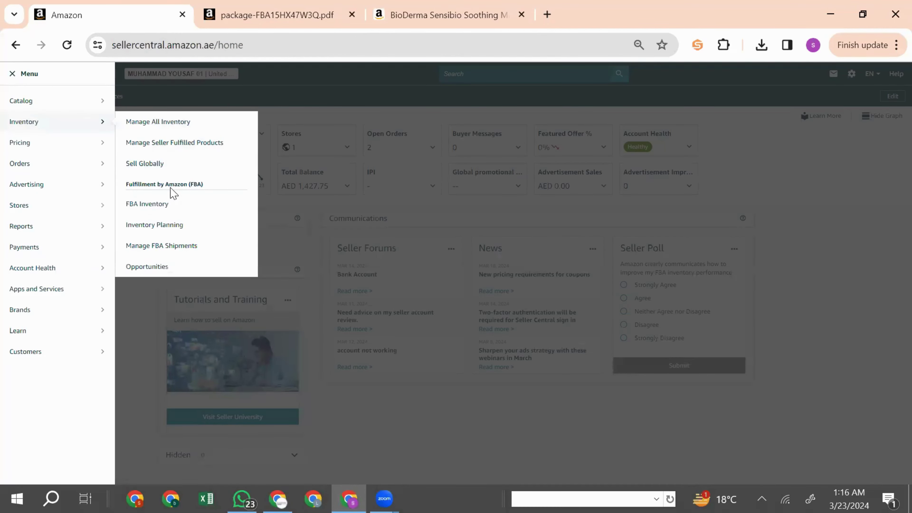
left_click(160, 247)
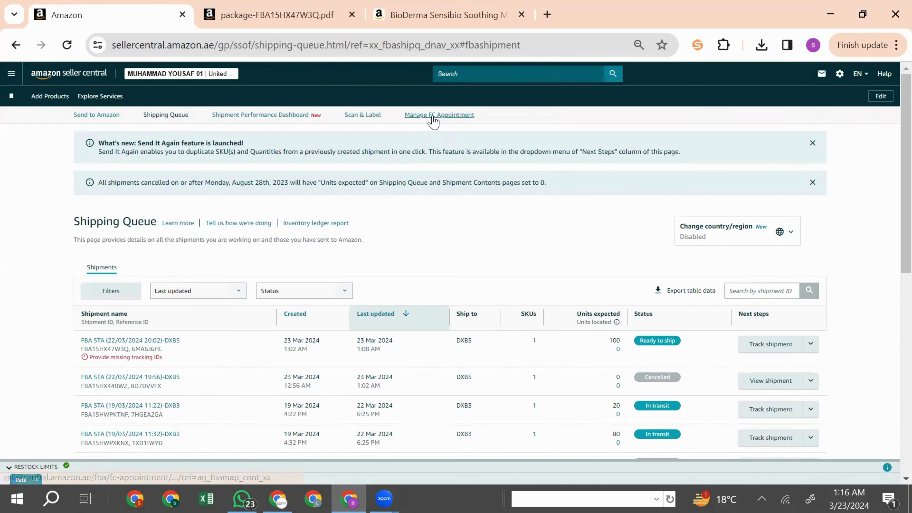
left_click(456, 121)
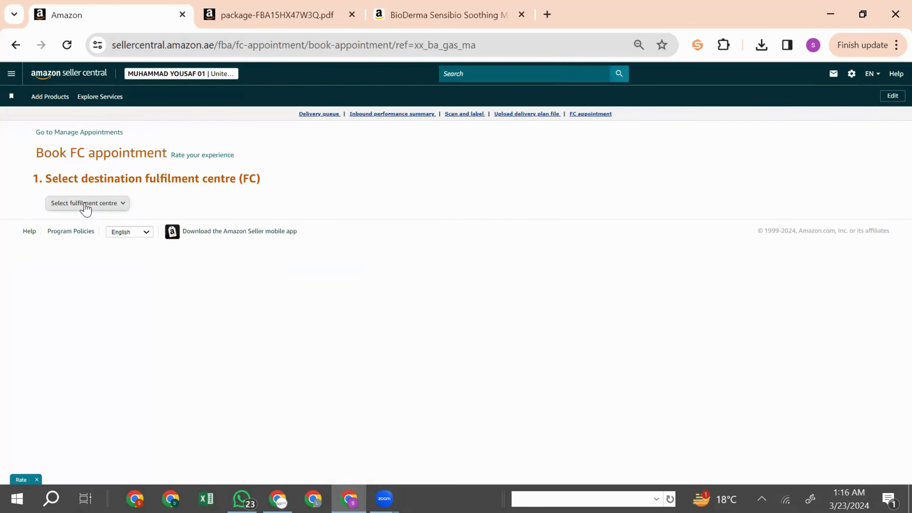
Check the destination centre on the box label PDF and select DXB5 as the appointment's fulfilment centre.
left_click(86, 205)
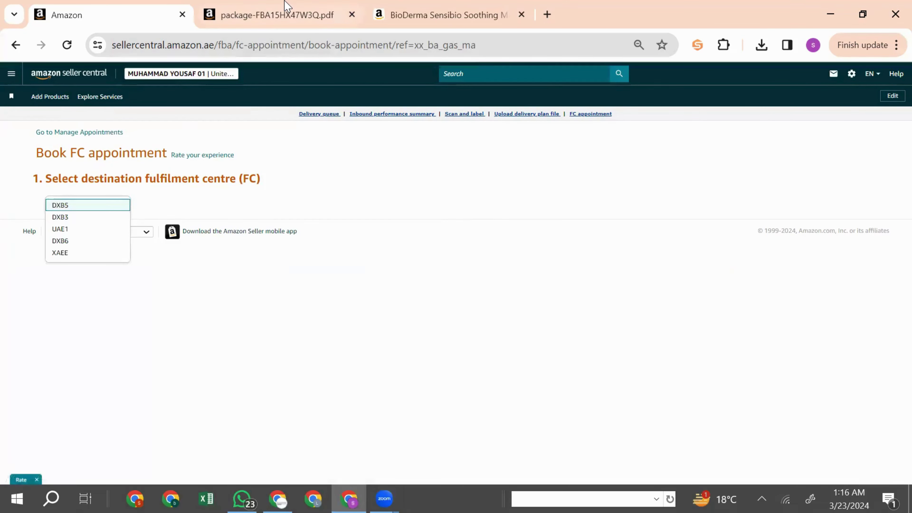
left_click(286, 11)
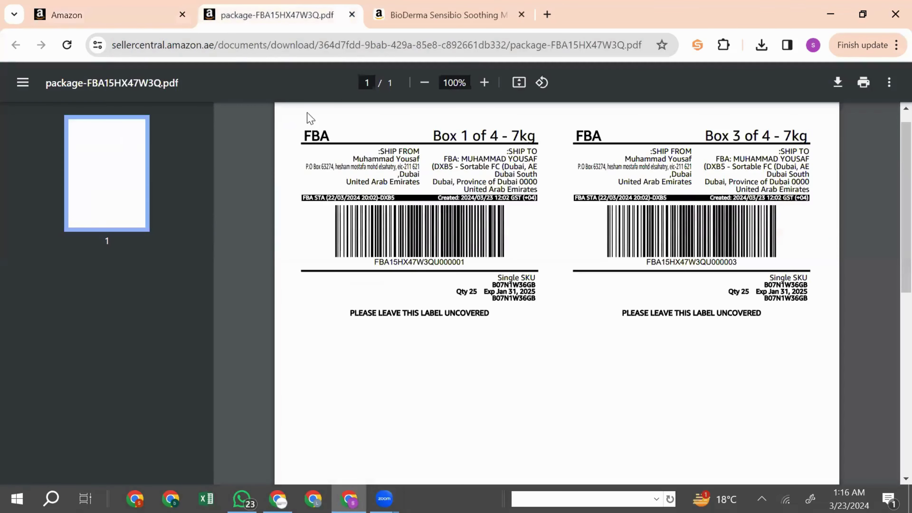
double_click(447, 167)
left_click(112, 8)
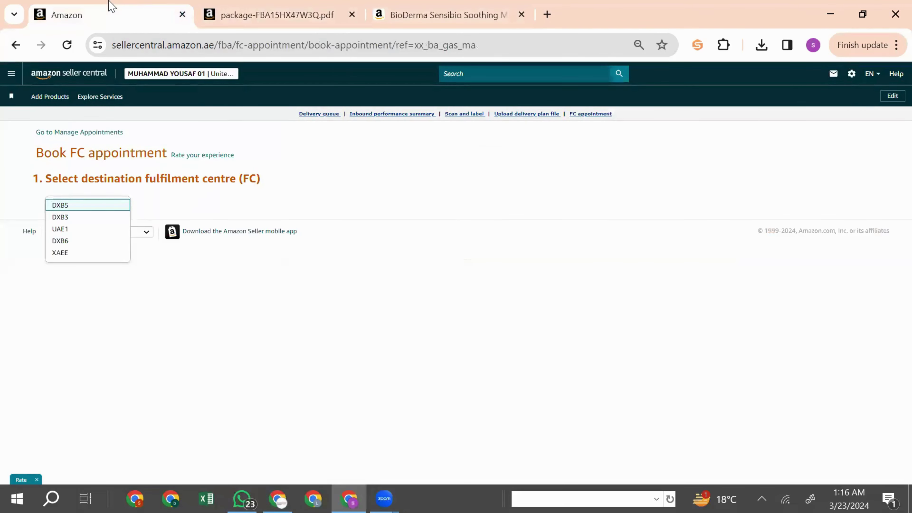
left_click(67, 207)
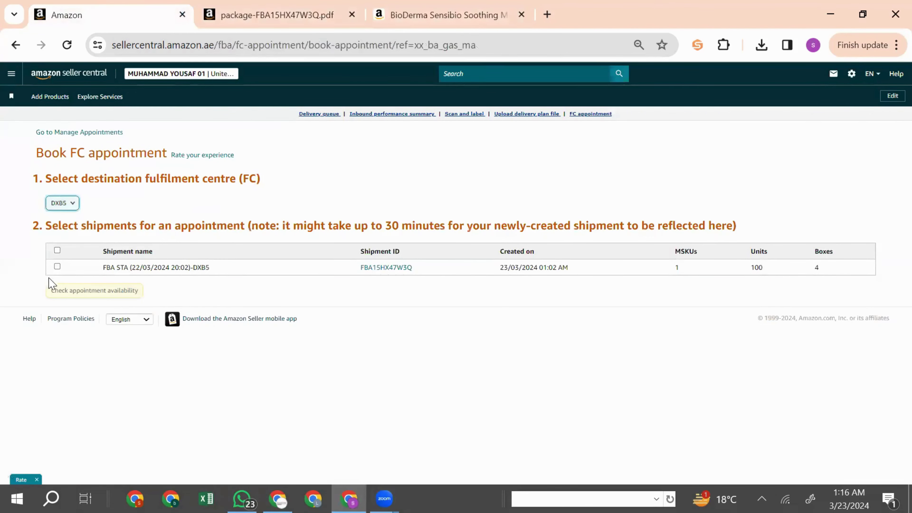
Select the shipment FBA STA (22/03/2024 20:02)-DXB5, check appointment availability and view the available dates and times.
left_click(57, 266)
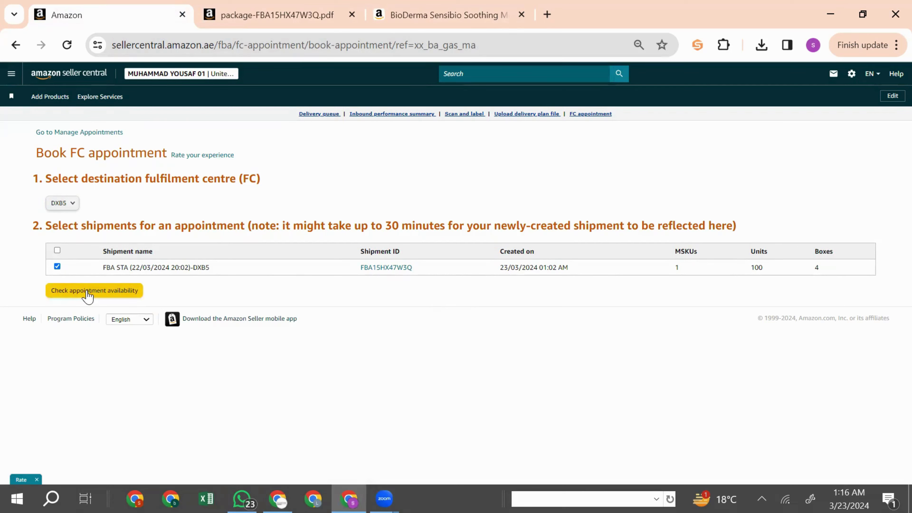
left_click(115, 294)
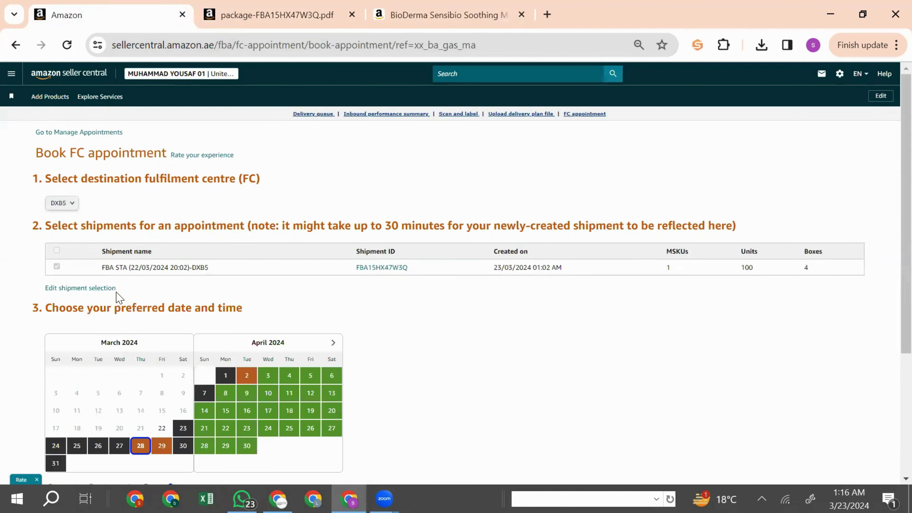
scroll(291, 295, "down", 2)
scroll(293, 295, "down", 3)
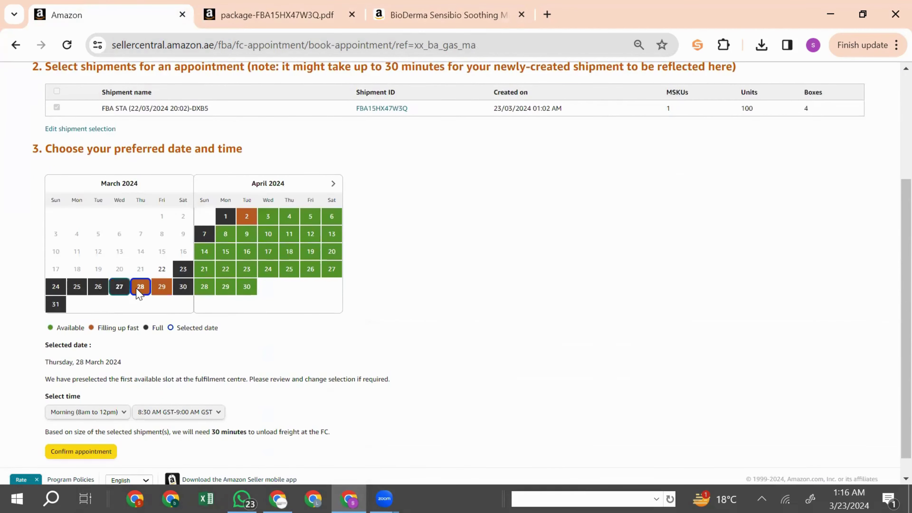